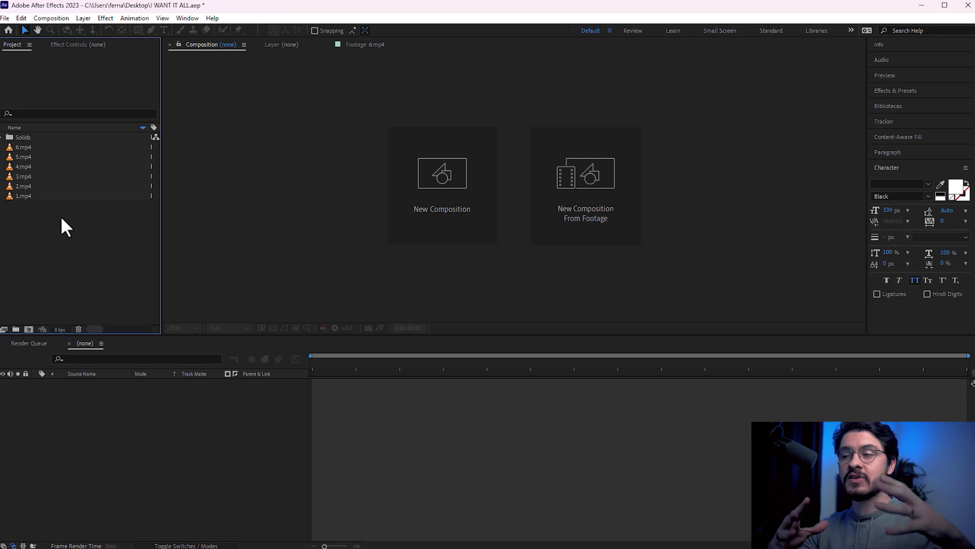
- Open the Window menu in After Effects' menu bar
click(188, 21)
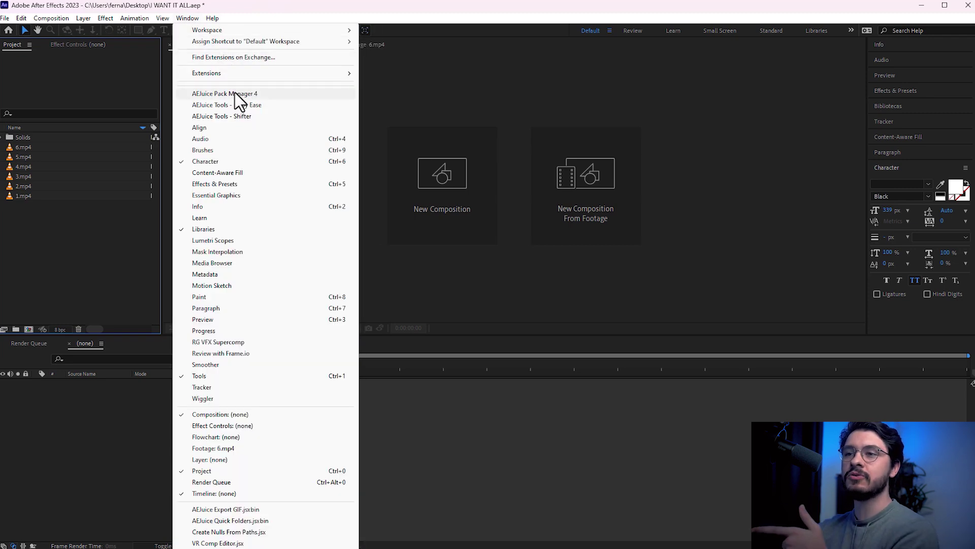
- Open the AEJuice Pack Manager 4 panel and scroll through its product list
click(235, 93)
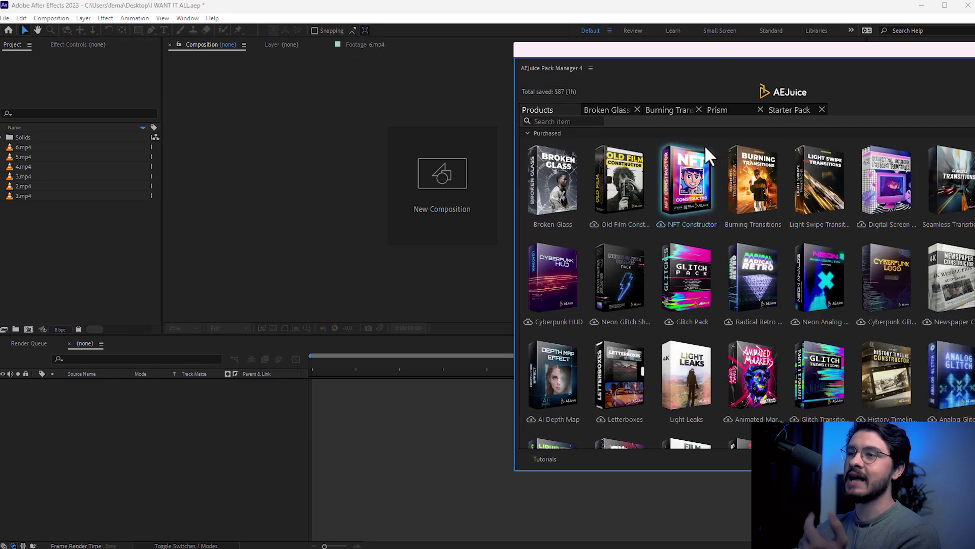
scroll(686, 284, down, 1)
scroll(685, 284, down, 2)
scroll(686, 284, up, 3)
- Collapse the Purchased packs and browse the Store product list before collapsing it
click(523, 132)
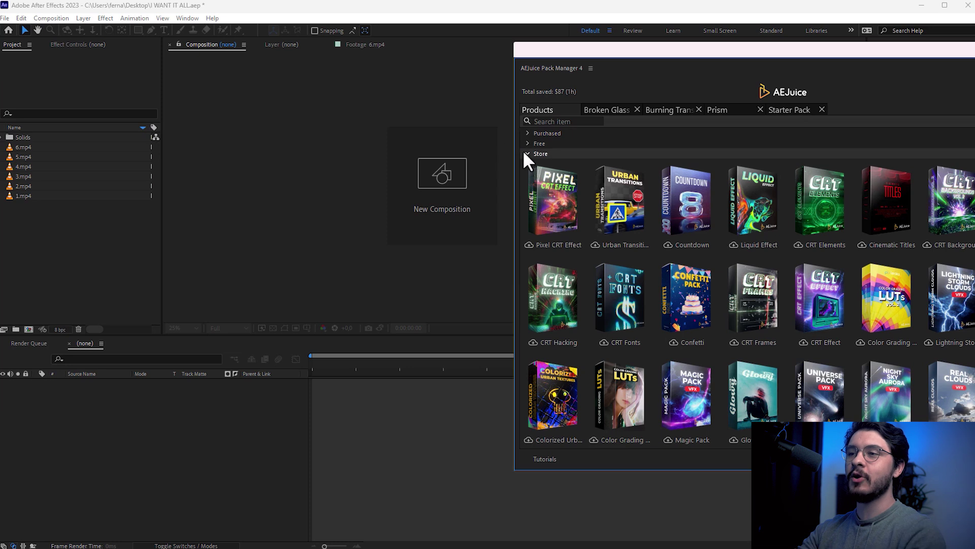
click(527, 153)
click(532, 153)
scroll(863, 219, down, 1)
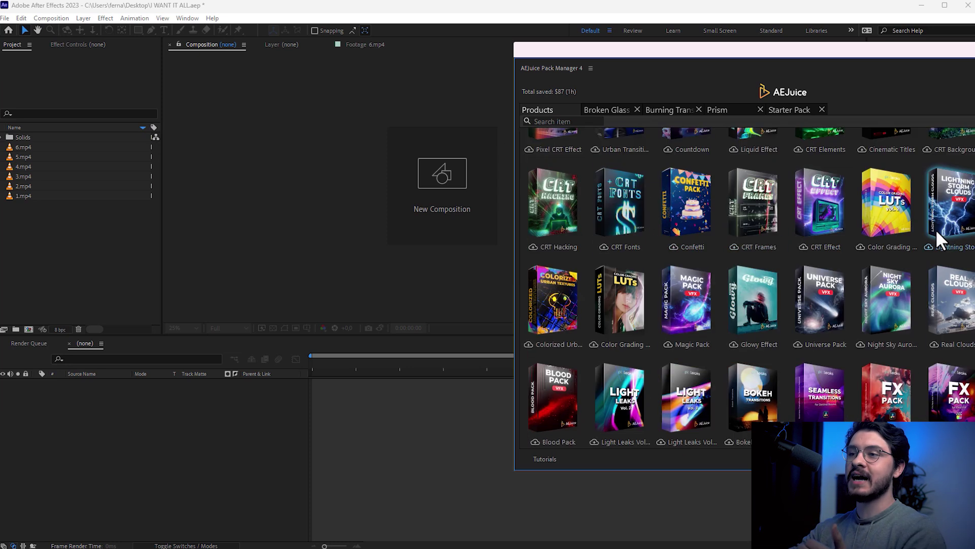
scroll(712, 313, down, 5)
scroll(782, 330, up, 5)
scroll(781, 331, up, 1)
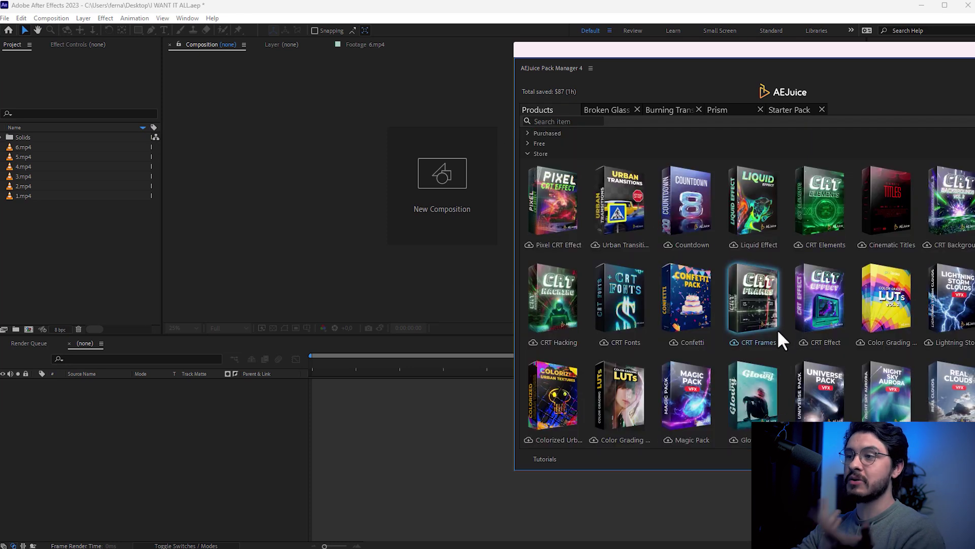
click(529, 153)
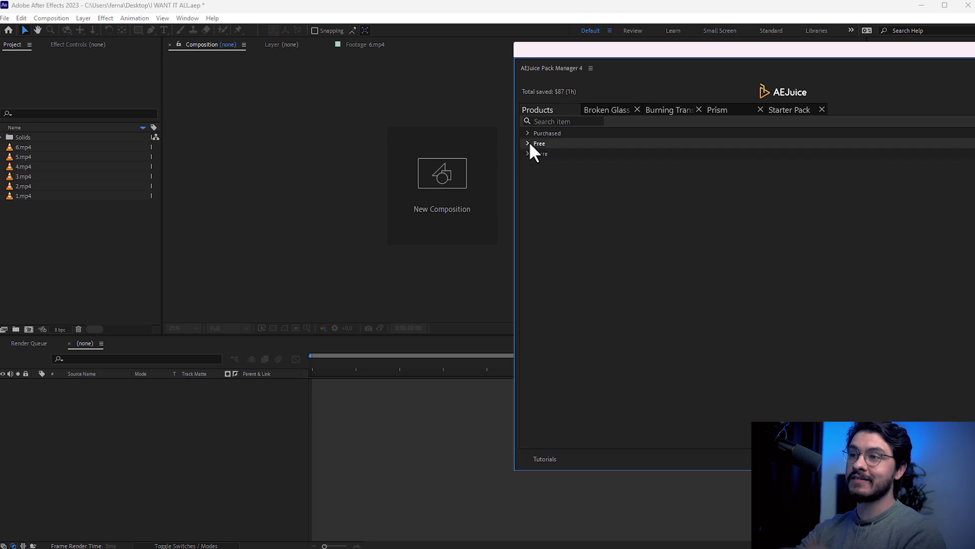
- Expand the Free products, open Starter Pack, browse its smoke and explosion clips, and shift the panel left
click(529, 143)
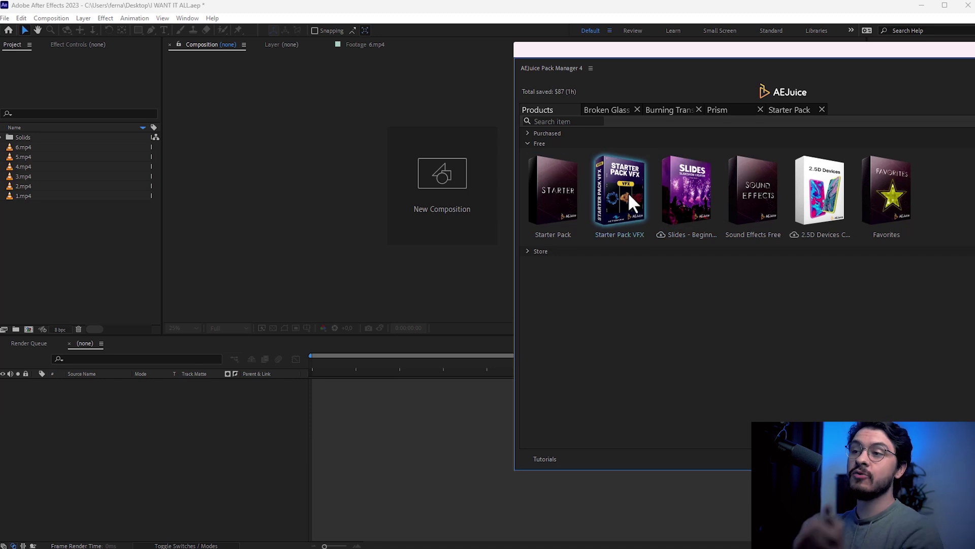
click(790, 109)
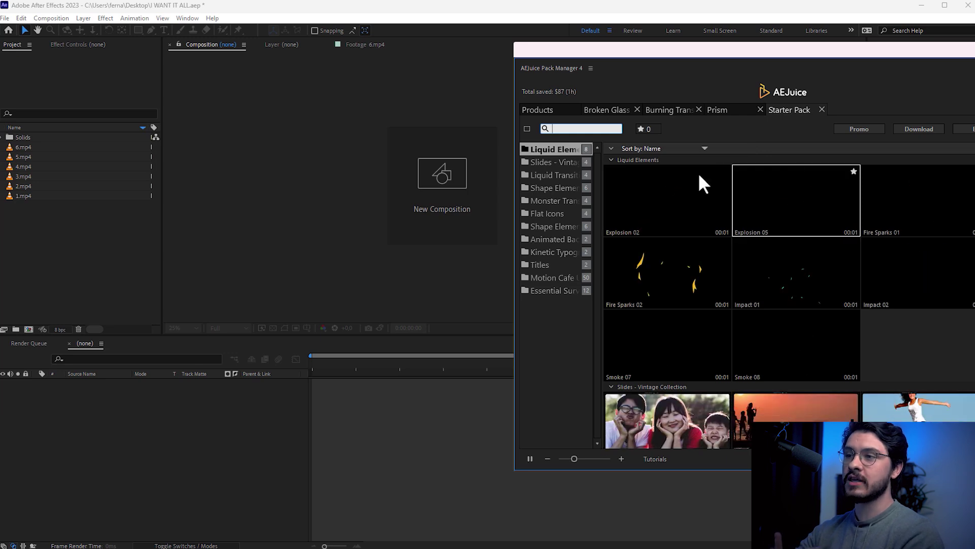
scroll(751, 330, down, 4)
scroll(701, 325, down, 4)
scroll(700, 319, down, 4)
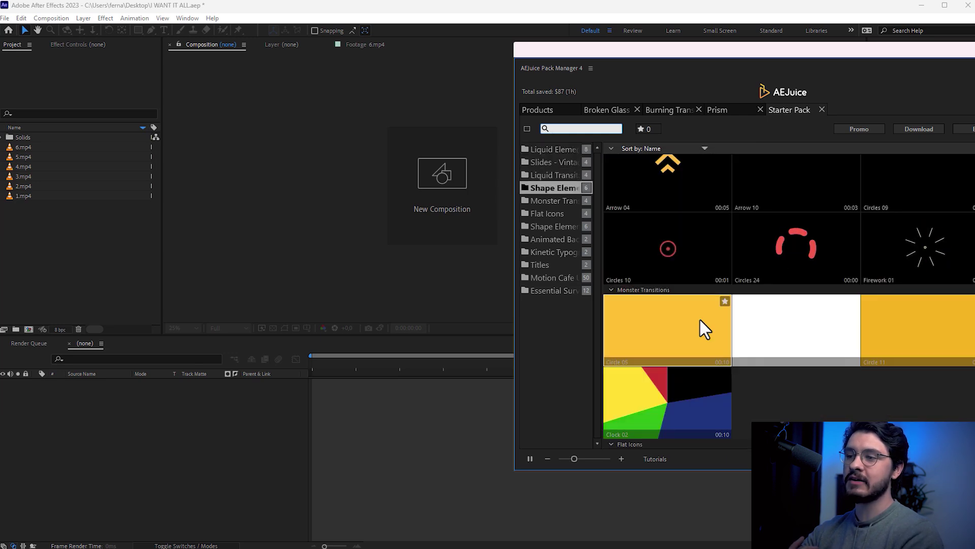
scroll(699, 318, down, 4)
scroll(701, 318, down, 4)
scroll(703, 317, down, 4)
scroll(702, 317, down, 4)
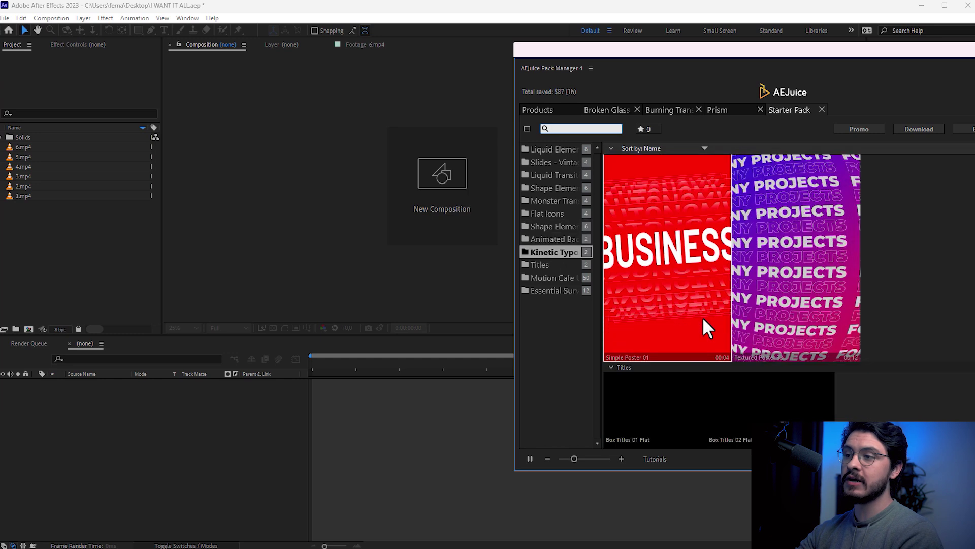
scroll(703, 317, down, 4)
scroll(879, 250, down, 3)
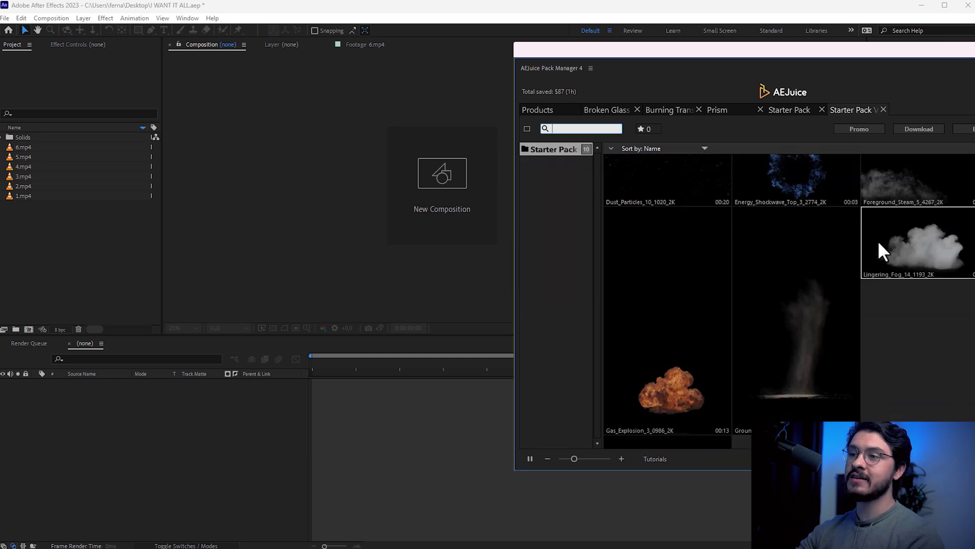
scroll(823, 269, down, 2)
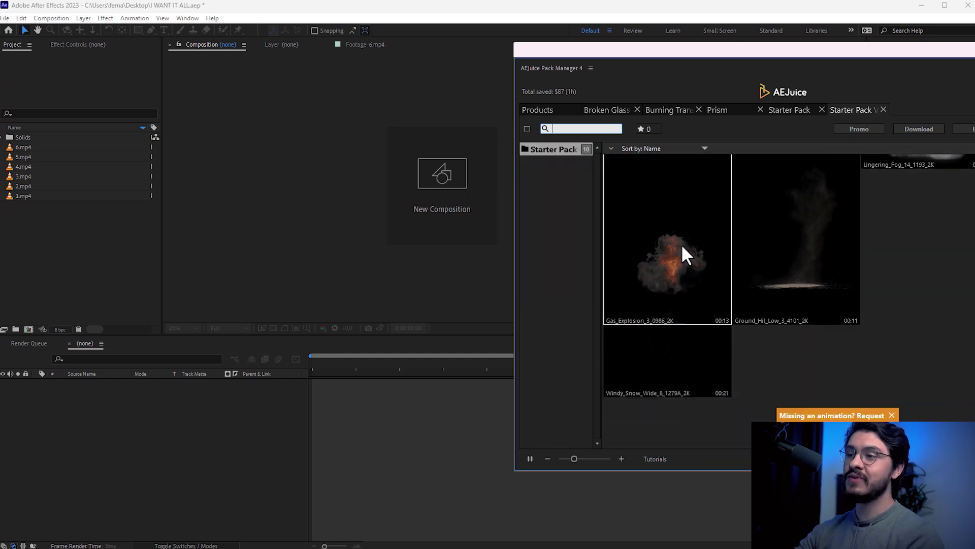
scroll(681, 249, up, 3)
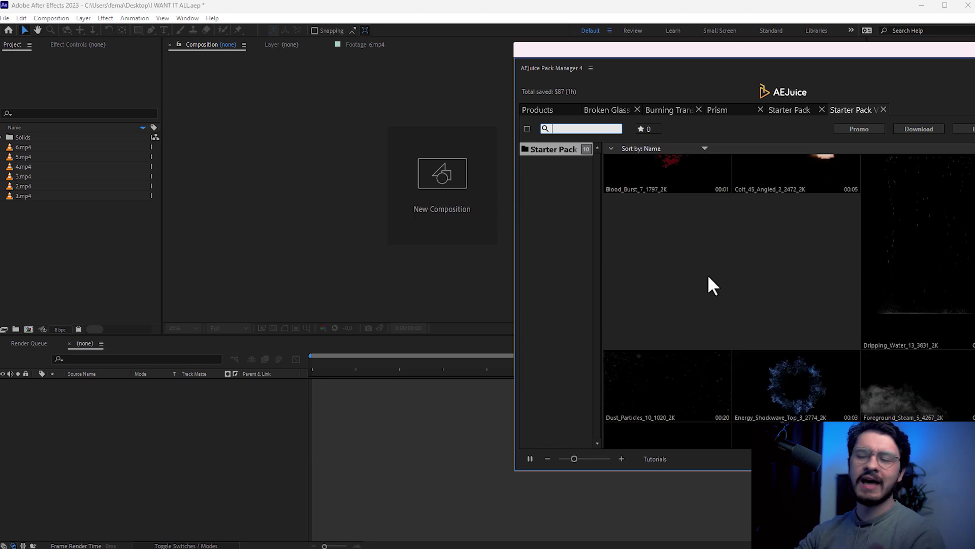
scroll(813, 239, down, 5)
scroll(909, 254, up, 2)
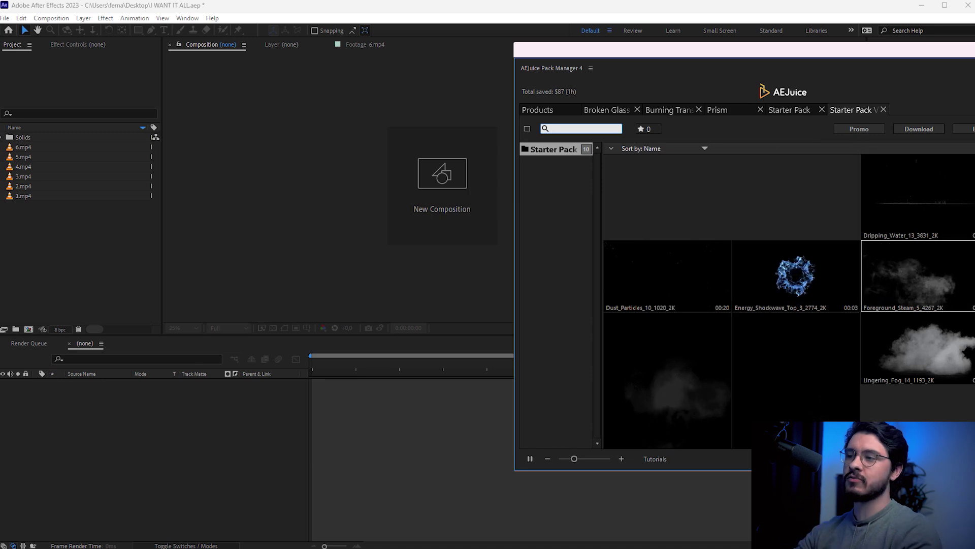
mouse_move(739, 51)
mouse_down()
mouse_move(545, 71)
mouse_move(634, 92)
mouse_up()
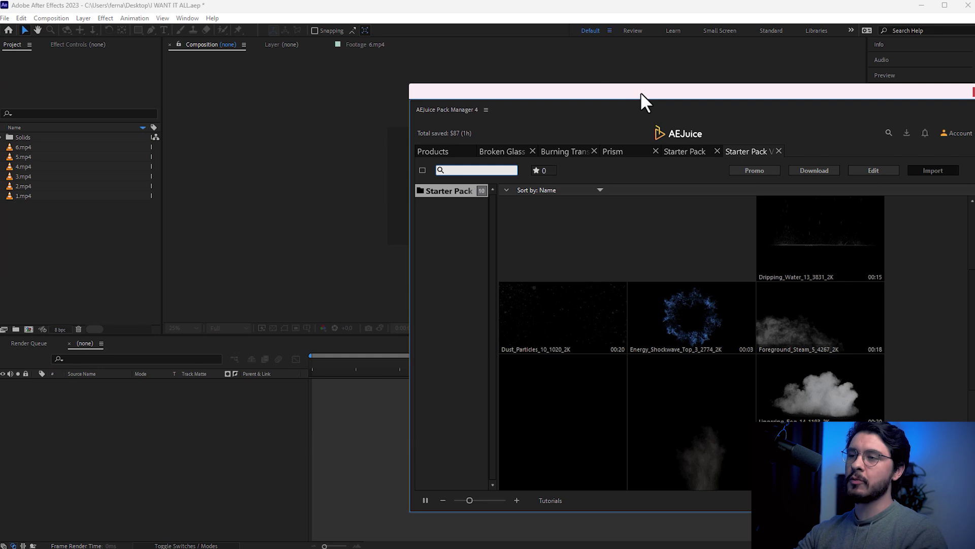
- Return to the AEJuice product overview, collapse Free and expand the Purchased packs
click(439, 155)
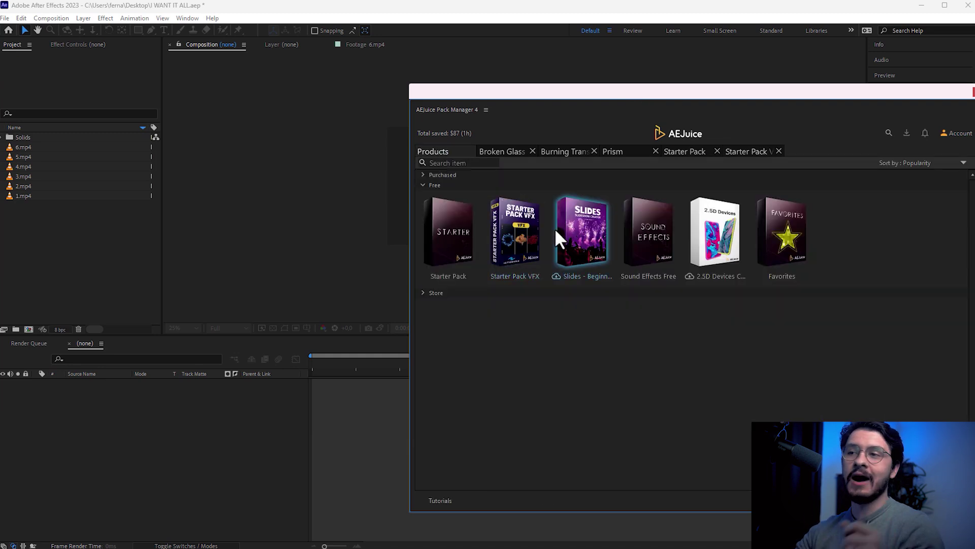
click(521, 153)
click(455, 154)
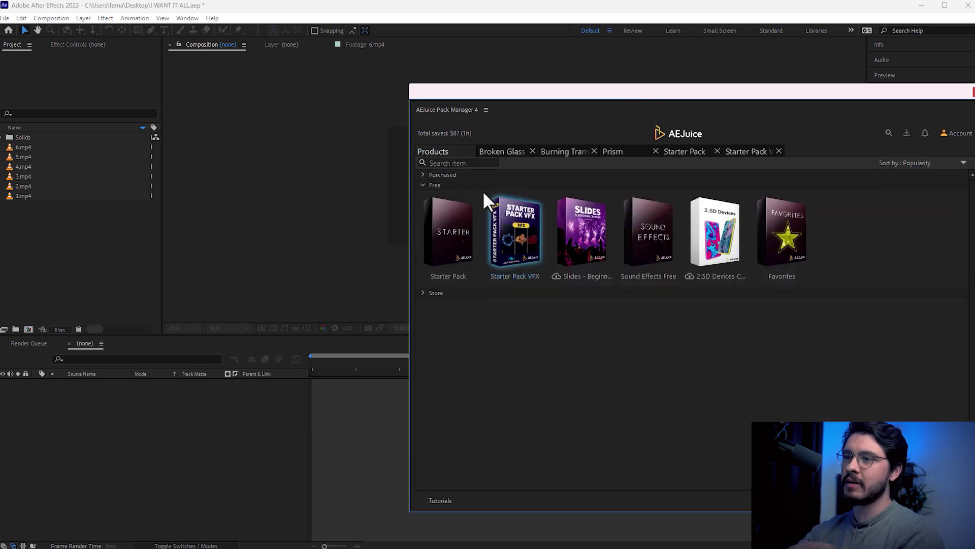
click(427, 183)
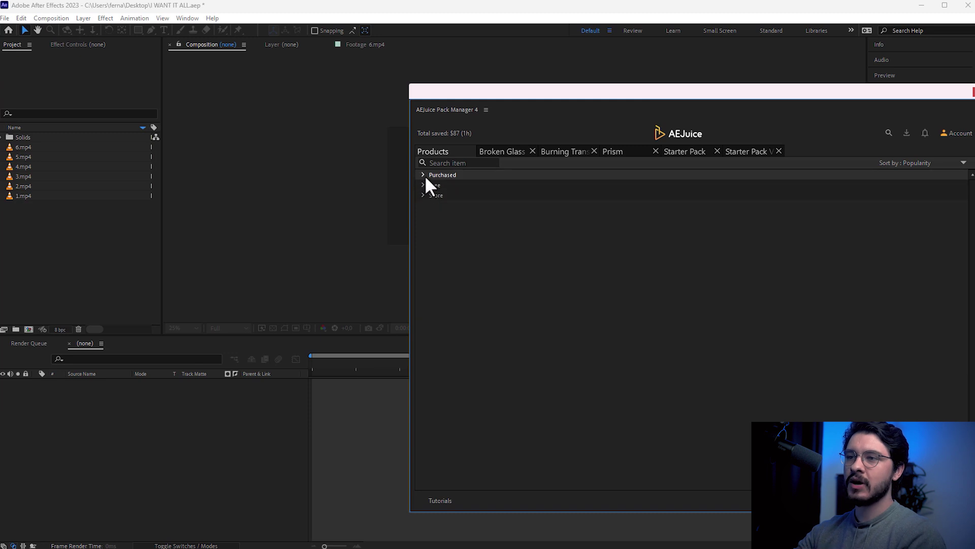
click(425, 176)
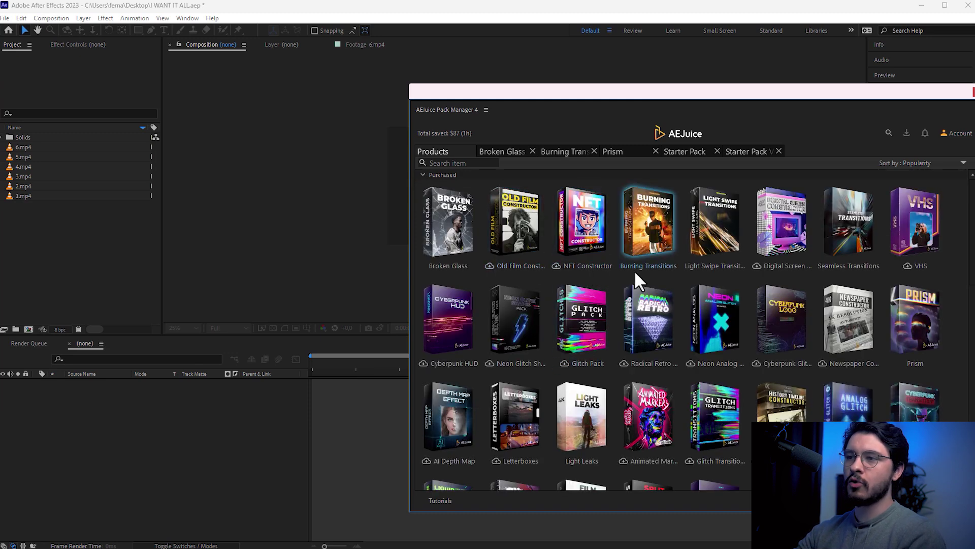
- Scroll the purchased packs and move the AEJuice window toward the screen centre
scroll(599, 264, down, 5)
scroll(911, 227, down, 5)
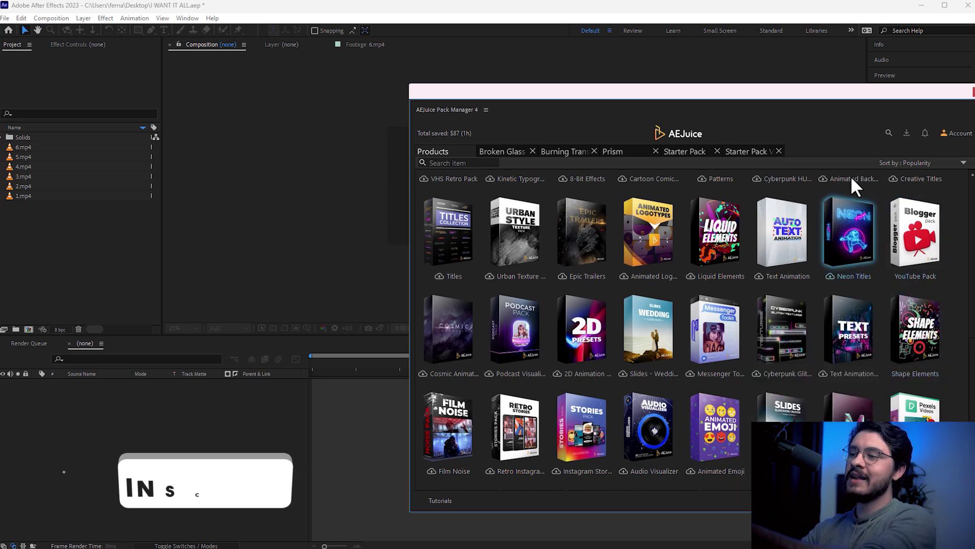
drag(828, 95, 614, 107)
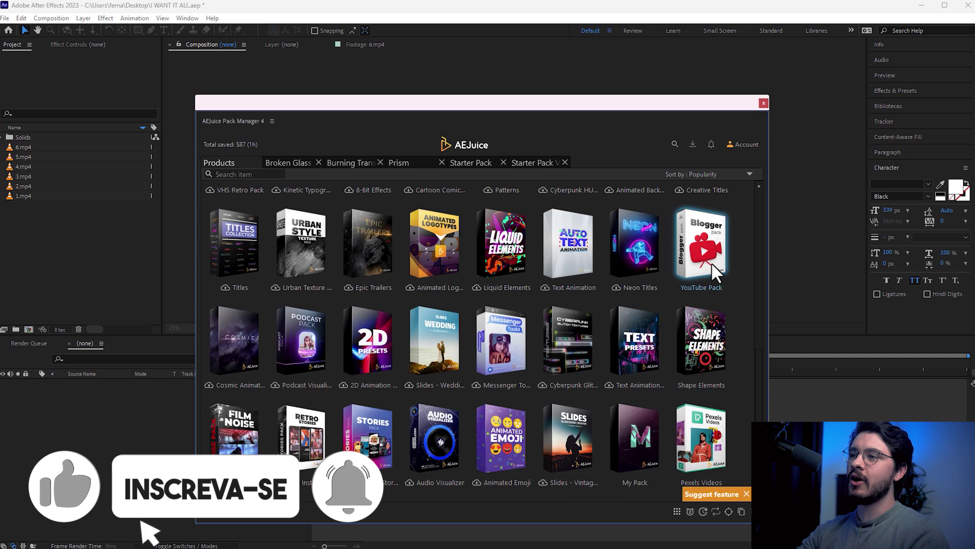
mouse_move(711, 262)
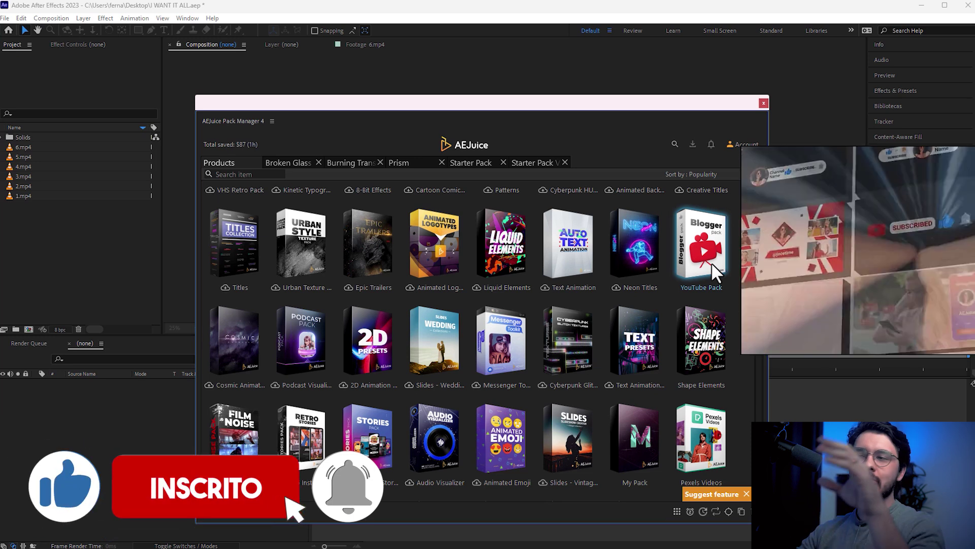
scroll(490, 244, up, 5)
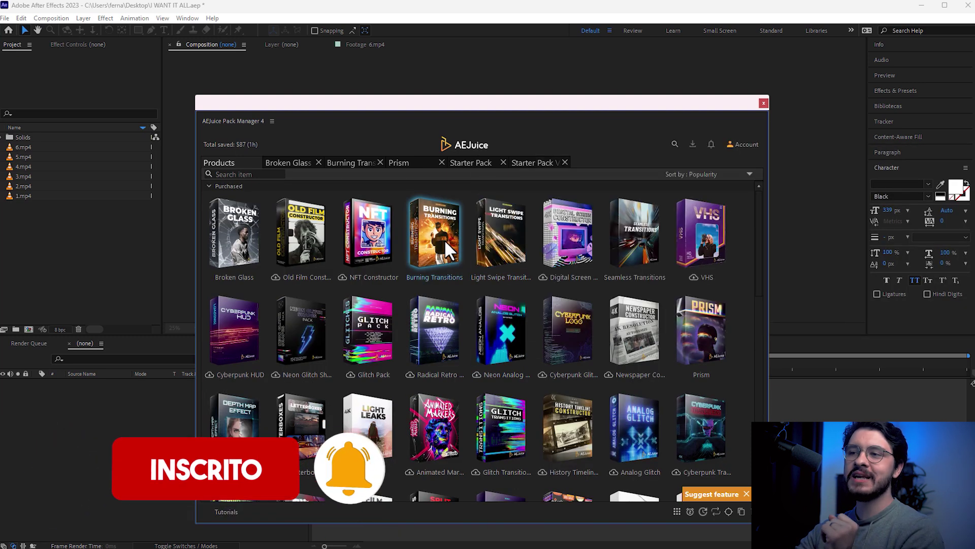
mouse_move(445, 242)
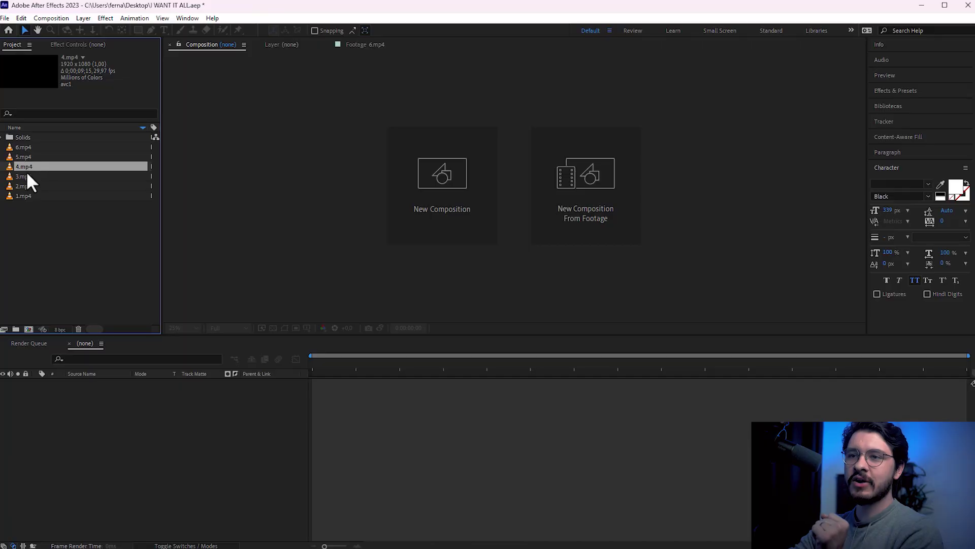
- Create composition 3 from 3.mp4 and cut off everything after the skateboard jump at 4:09
drag(29, 173, 28, 330)
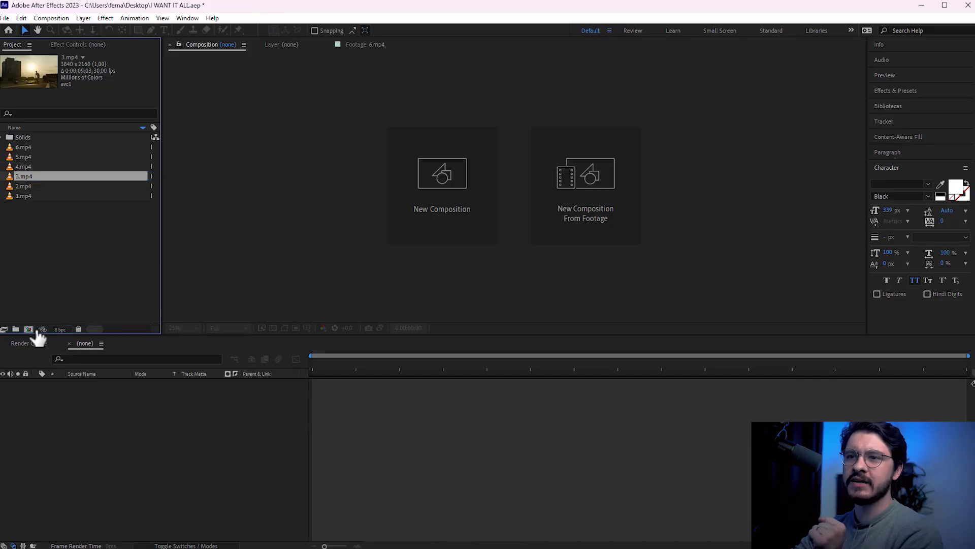
click(334, 362)
drag(490, 346, 656, 332)
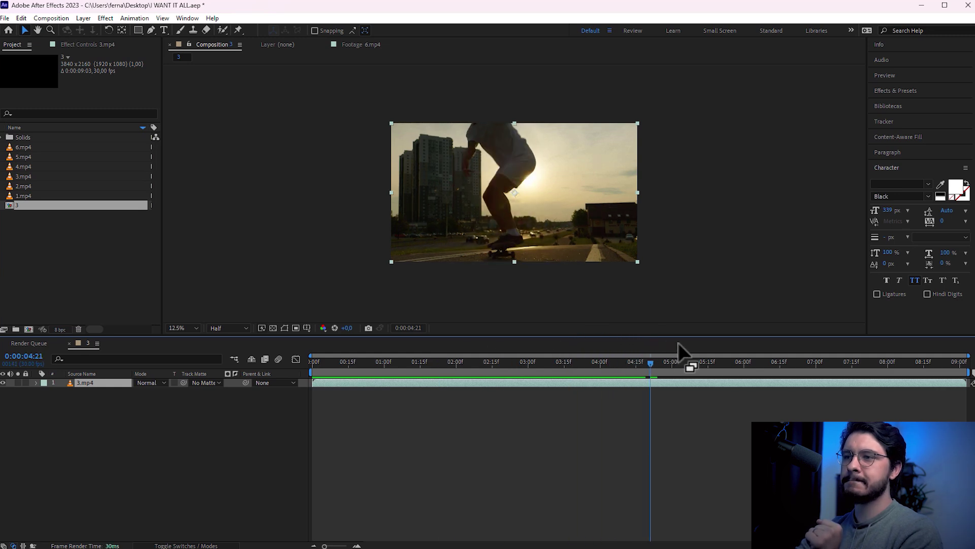
key(ctrl+shift+d)
key(Delete)
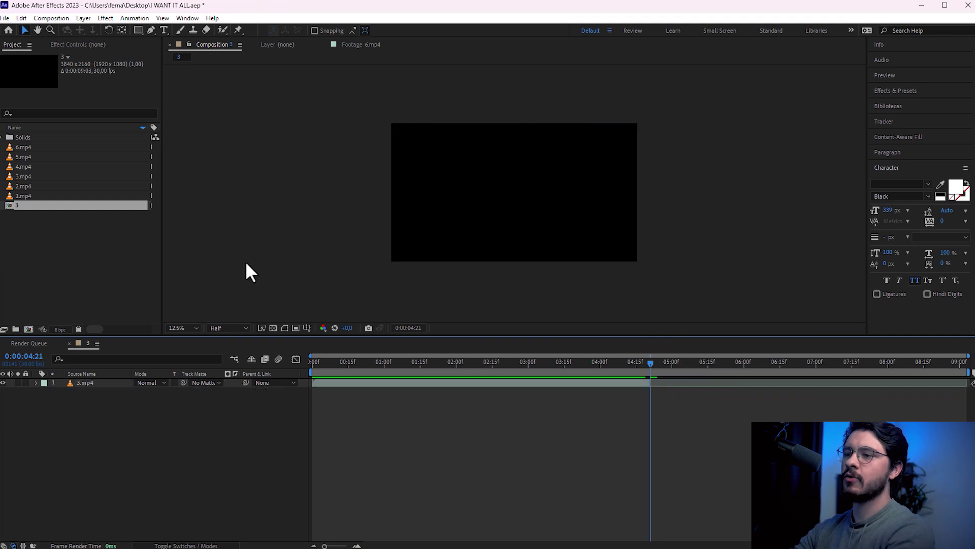
- Add 5.mp4, remove its first part, start it where 3.mp4 ends, and preview the cut
click(23, 176)
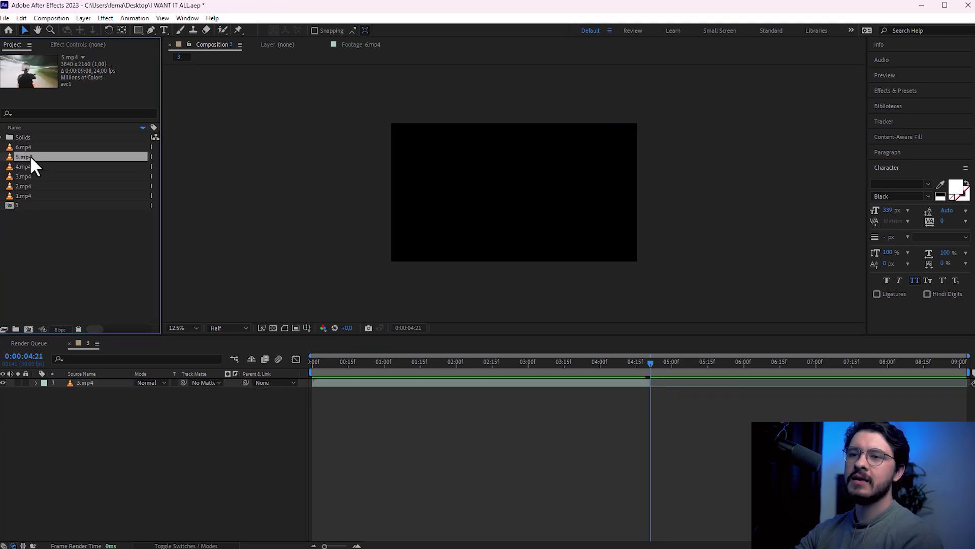
mouse_move(32, 157)
mouse_down()
mouse_move(662, 386)
mouse_move(705, 370)
mouse_up()
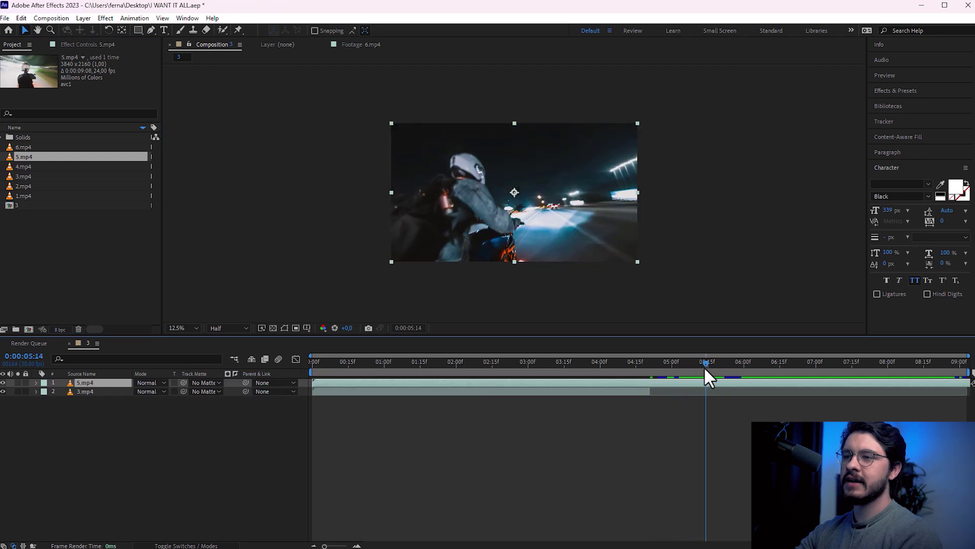
key(ctrl+shift+d)
click(681, 392)
key(Delete)
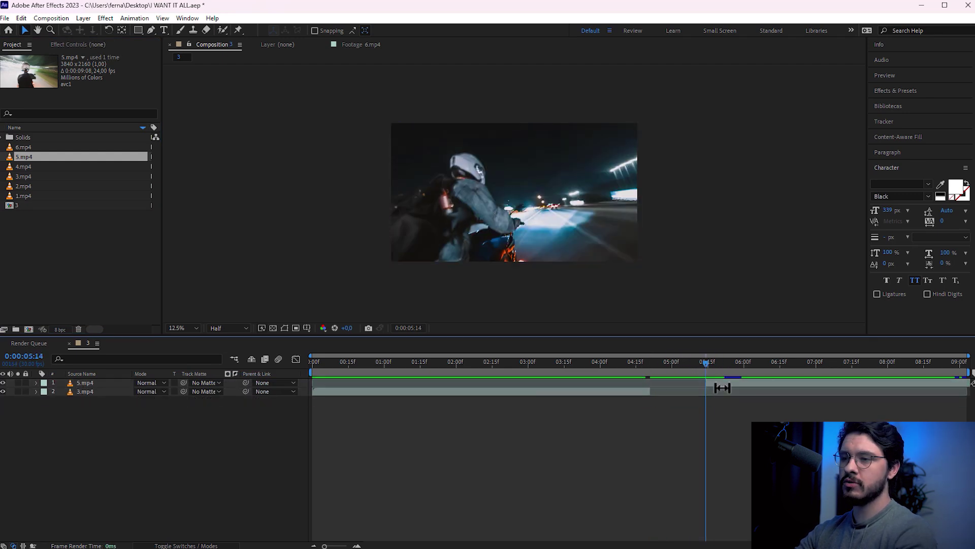
drag(727, 381, 604, 372)
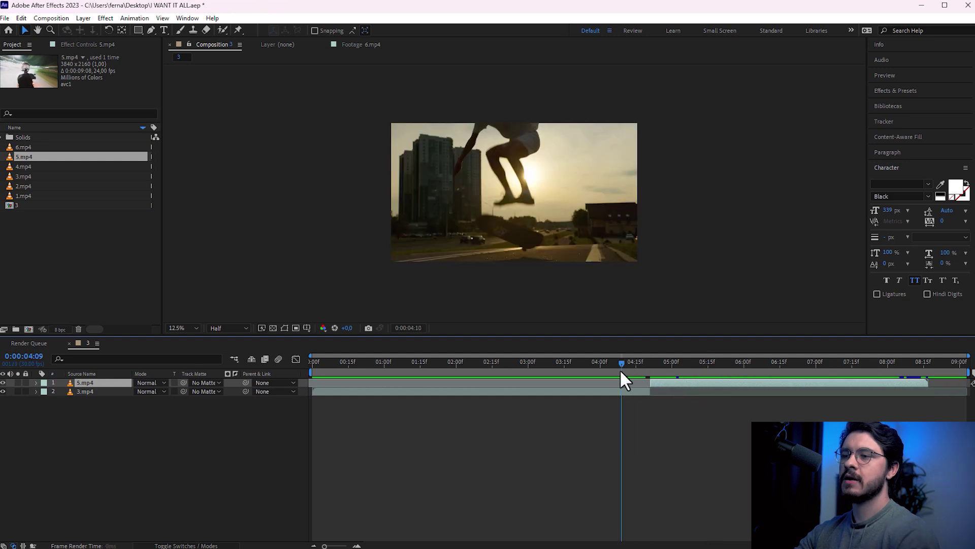
key(space)
drag(605, 370, 646, 370)
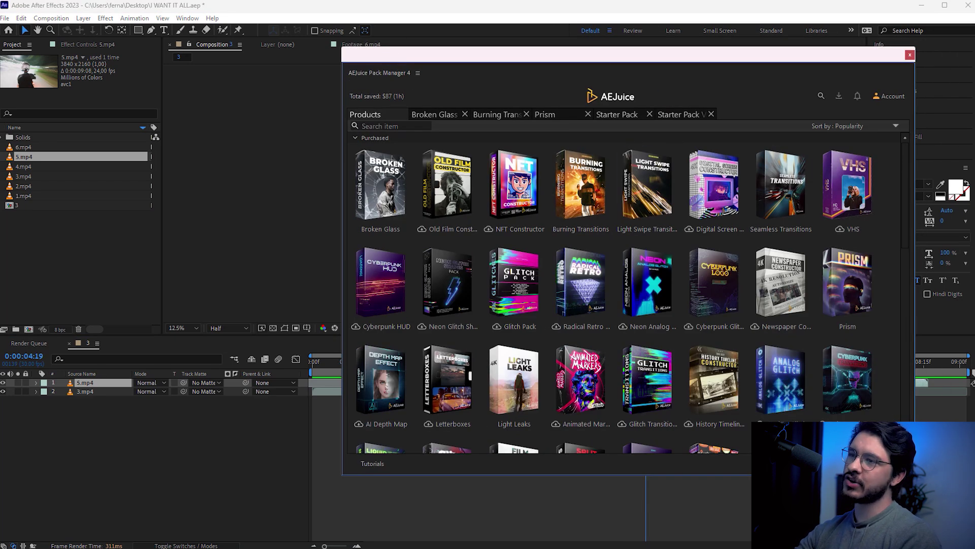
- Open the Burning Transitions pack and drag Burning Film Transition 07 onto the composition timeline
click(590, 193)
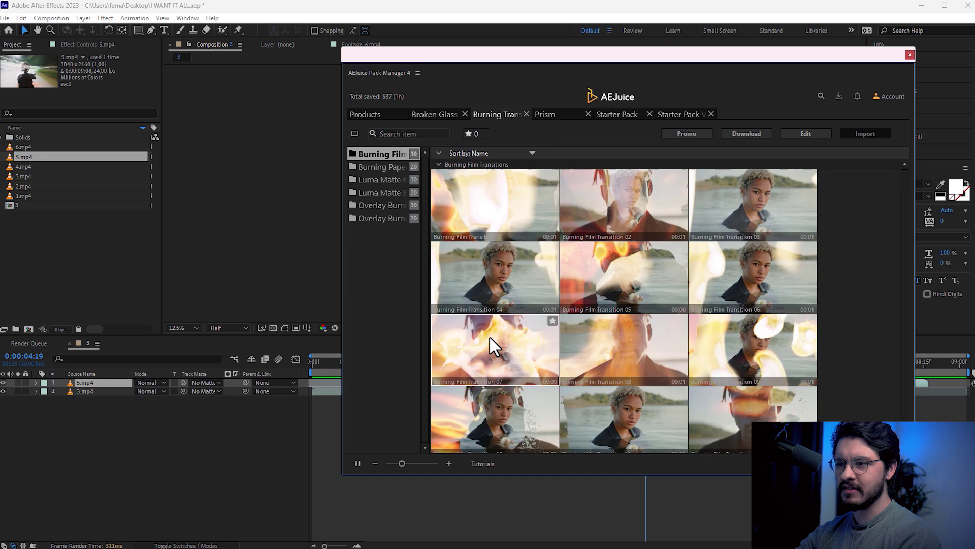
mouse_move(484, 336)
mouse_down()
mouse_move(496, 391)
mouse_move(493, 377)
mouse_up()
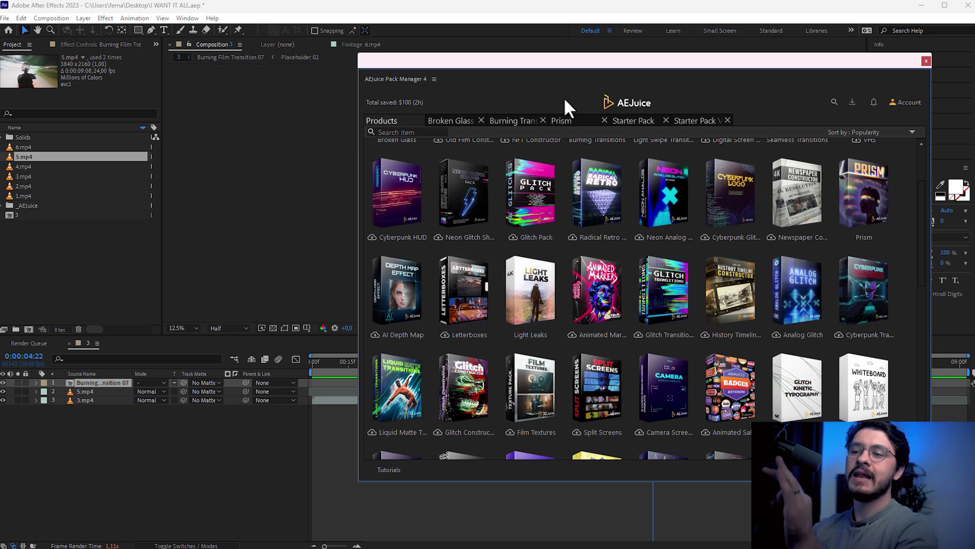
- Align the Burning Film Transition layer to start just before the playhead over the cut
click(926, 61)
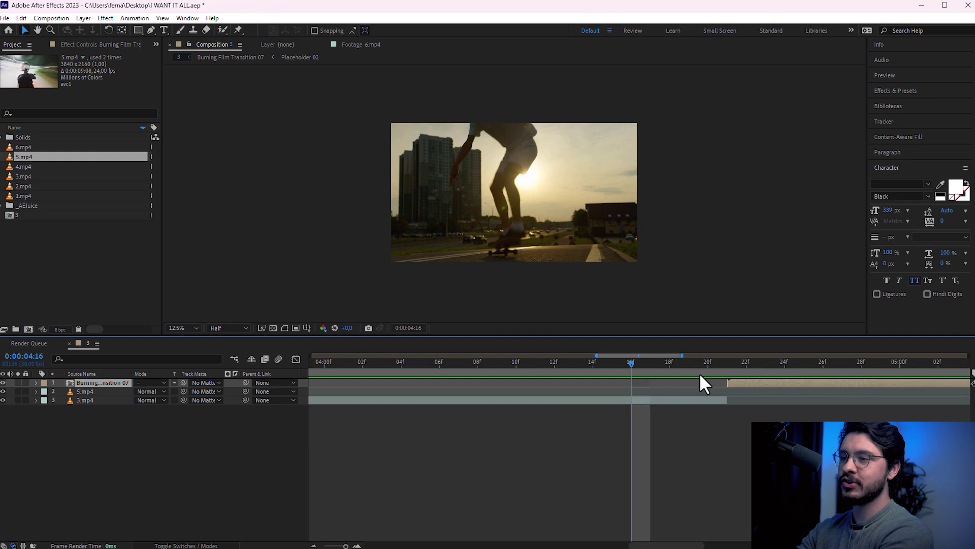
mouse_move(771, 382)
mouse_down()
mouse_move(623, 374)
mouse_move(633, 382)
mouse_move(688, 356)
mouse_up()
click(572, 362)
drag(734, 355, 766, 356)
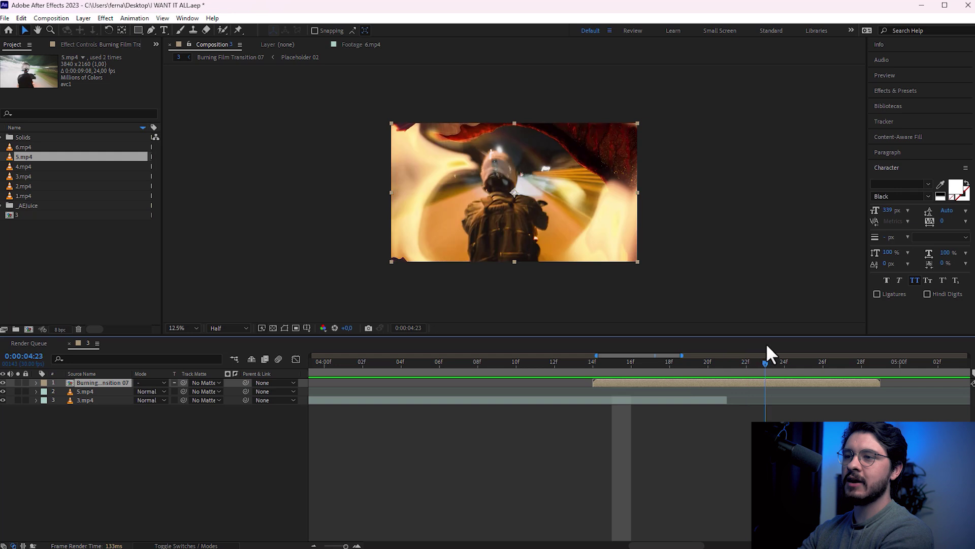
scroll(803, 394, down, 5)
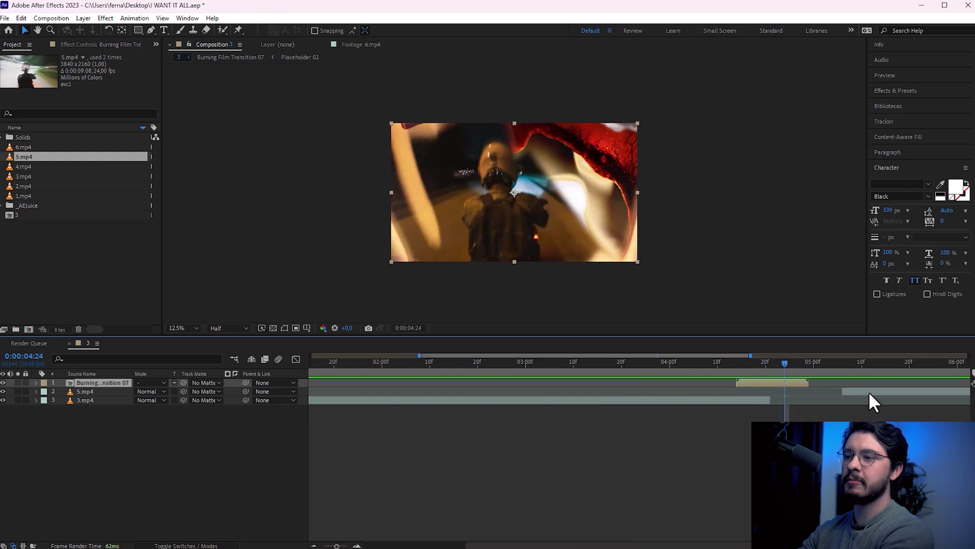
- Move 5.mp4 earlier and play back from 0:00:03:04 to check the cut
drag(869, 392, 802, 398)
mouse_move(779, 362)
mouse_down()
mouse_move(753, 355)
mouse_move(558, 377)
mouse_up()
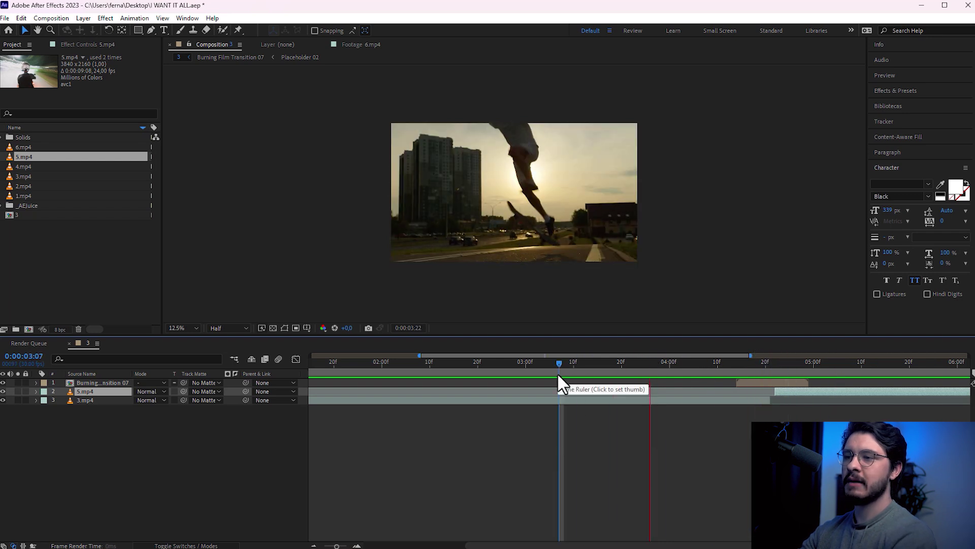
key(minus)
click(501, 366)
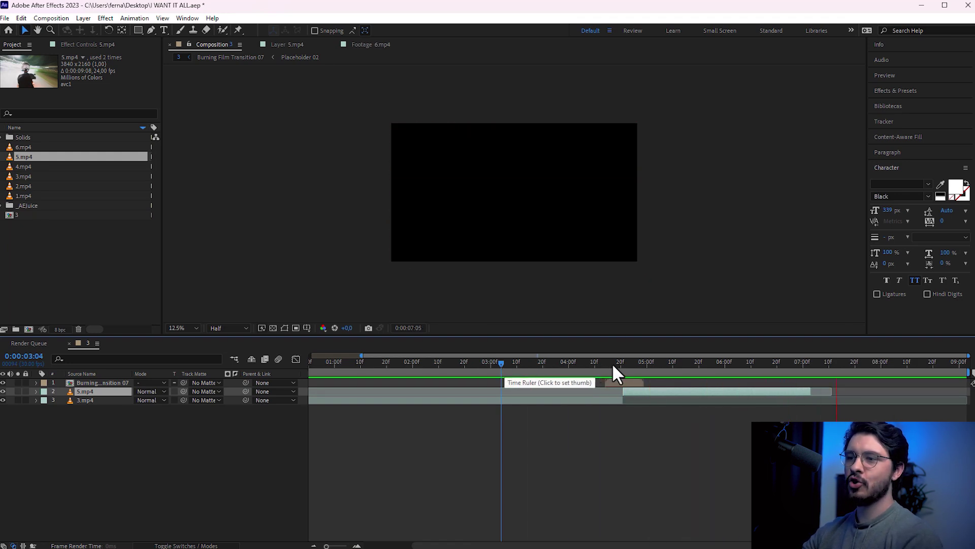
mouse_move(675, 364)
mouse_down()
mouse_move(753, 362)
mouse_move(619, 373)
mouse_move(664, 361)
mouse_move(612, 380)
mouse_move(651, 377)
mouse_up()
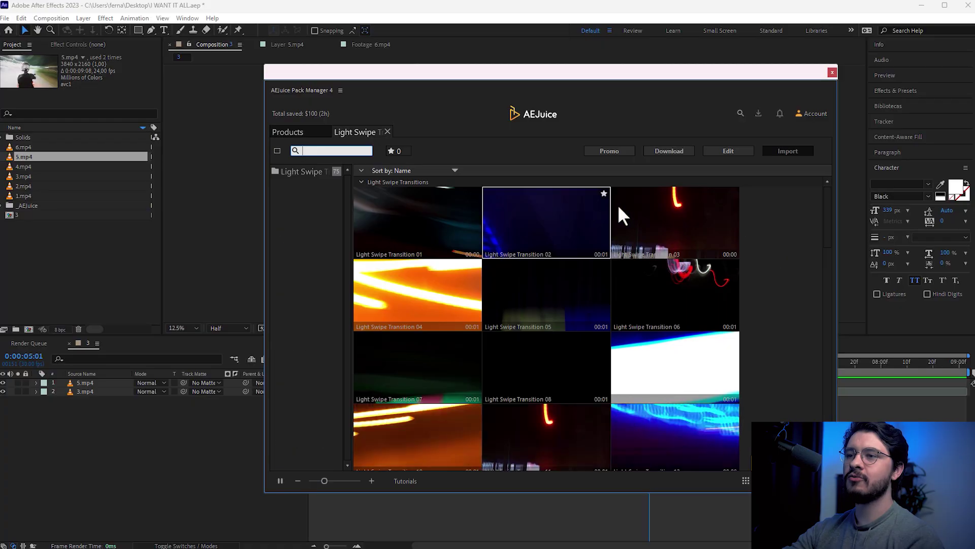
- Undock and close the floating AEJuice panel, move its update dialog aside, and scrub before the cut
scroll(506, 252, down, 5)
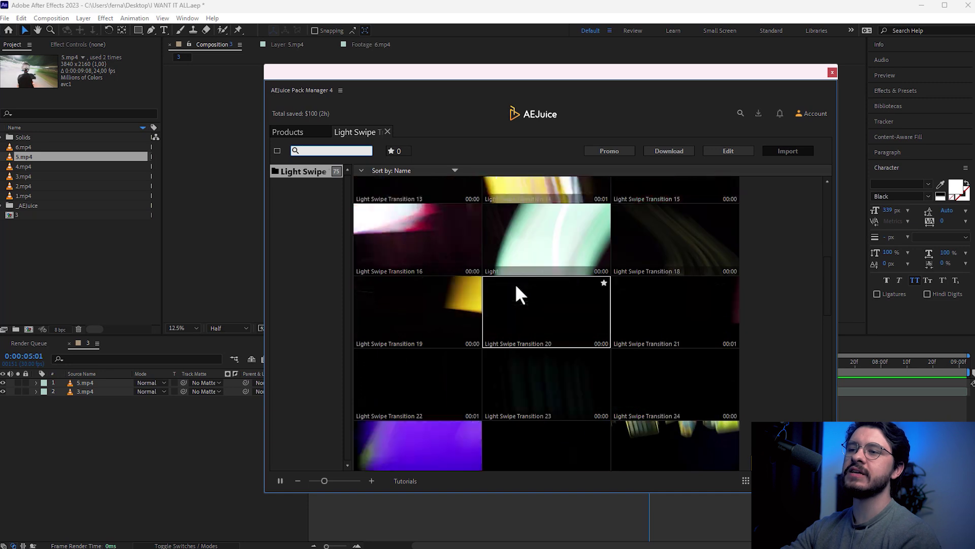
mouse_move(662, 363)
mouse_down()
mouse_move(616, 381)
mouse_move(628, 364)
mouse_up()
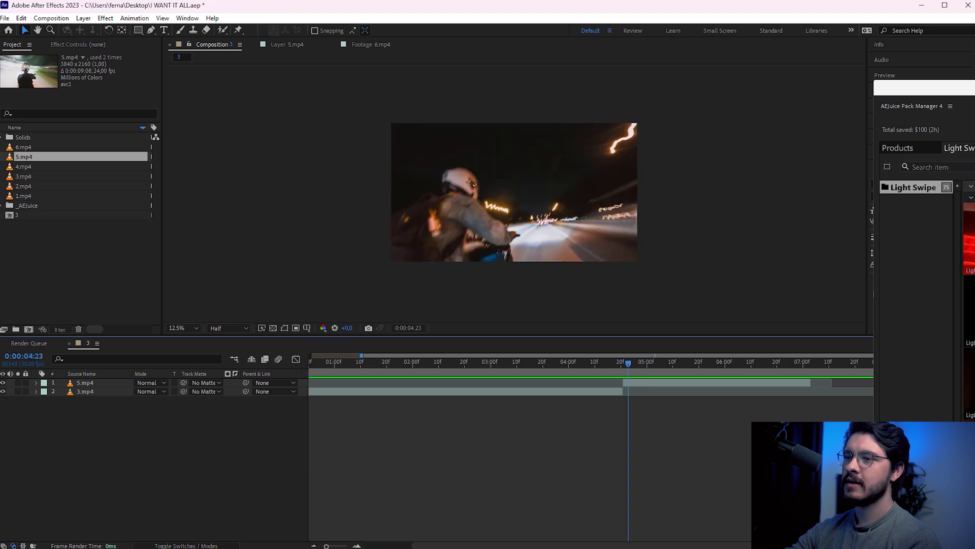
drag(944, 94, 547, 123)
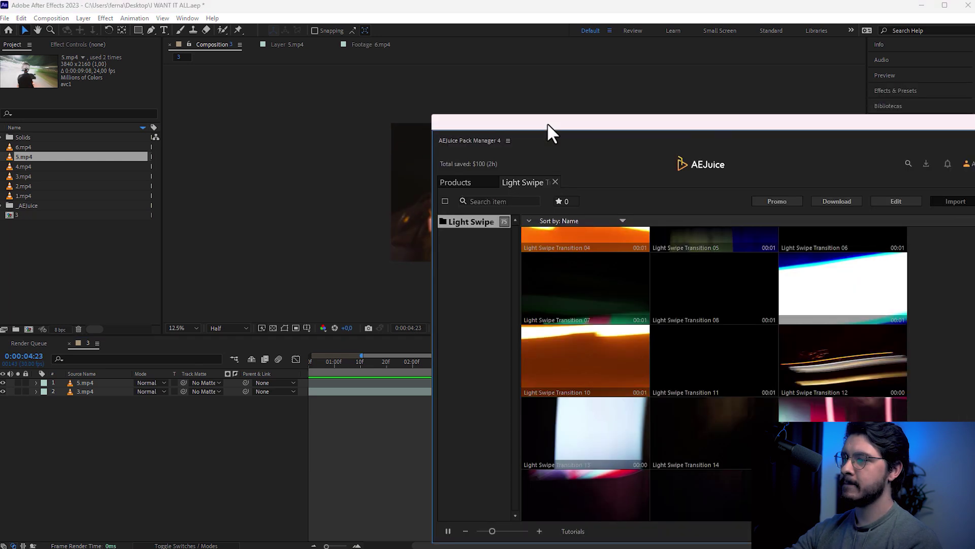
double_click(664, 342)
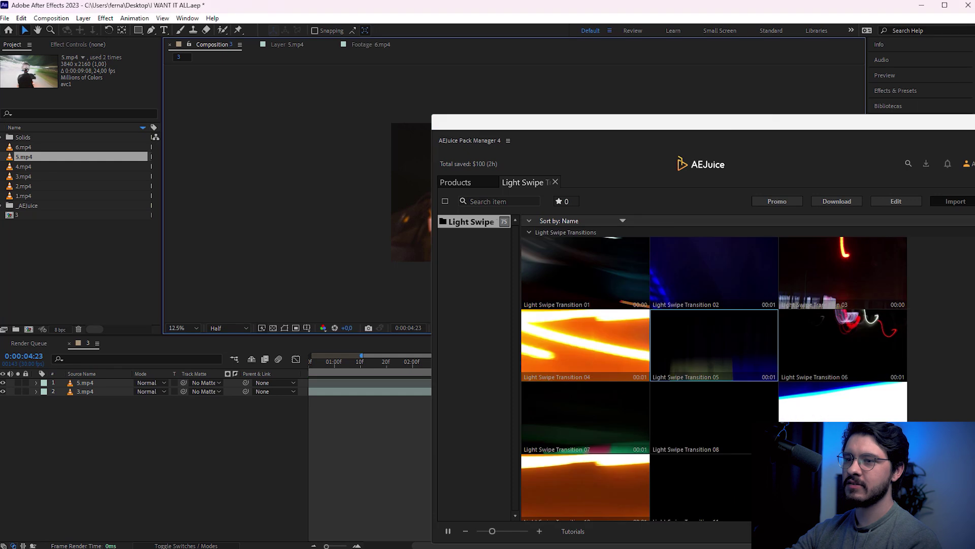
drag(290, 137, 336, 114)
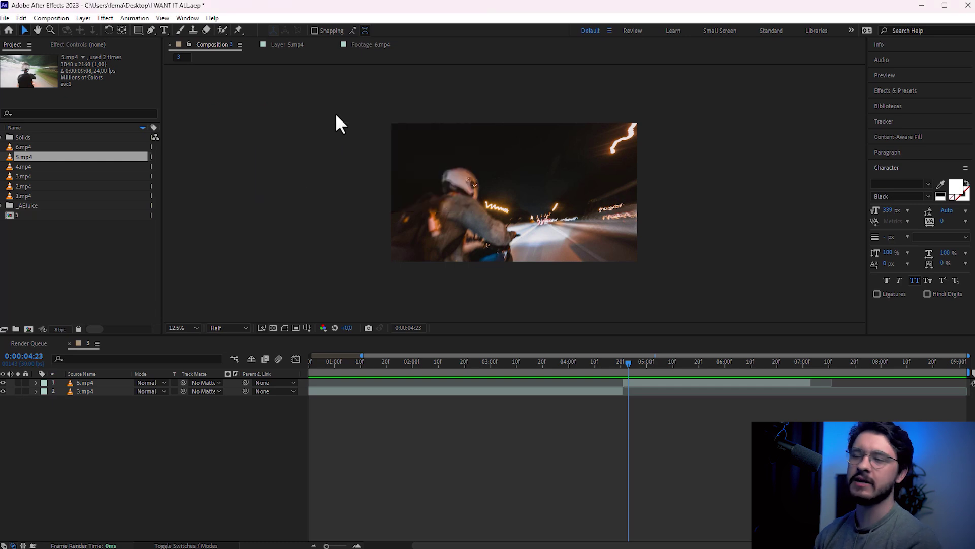
mouse_move(576, 358)
mouse_down()
mouse_move(593, 348)
mouse_move(582, 347)
mouse_move(608, 344)
mouse_up()
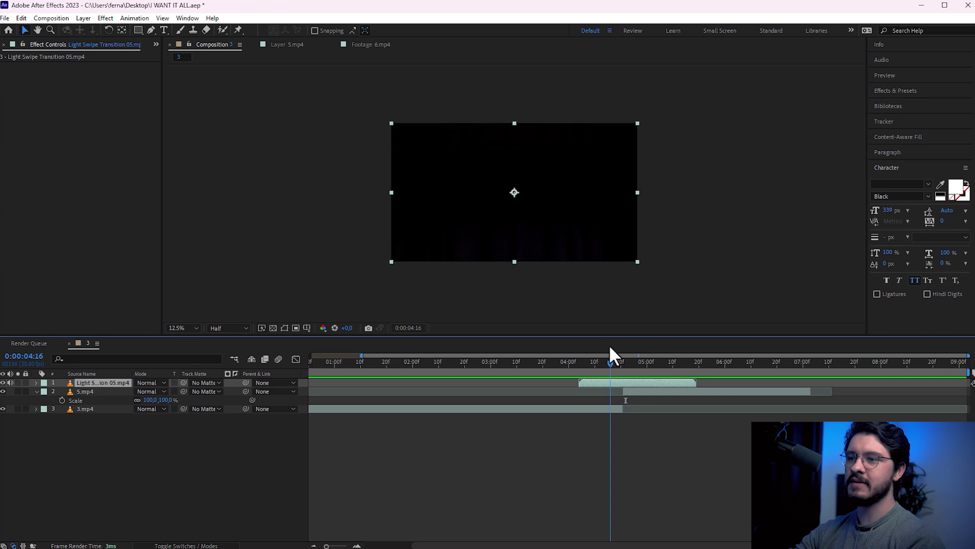
- Set the Light Swipe Transition 05 layer to Screen blend mode and scrub back to review it
key(period)
click(618, 361)
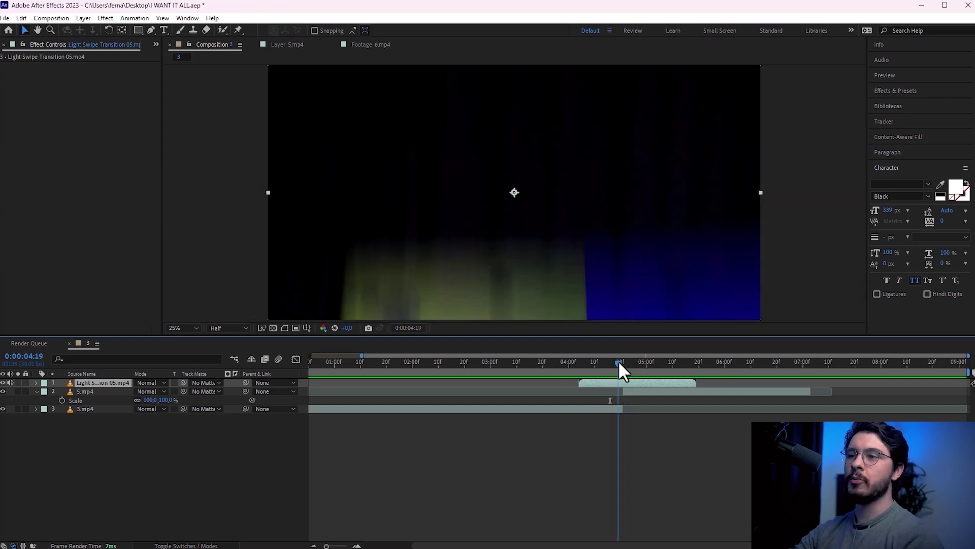
click(162, 383)
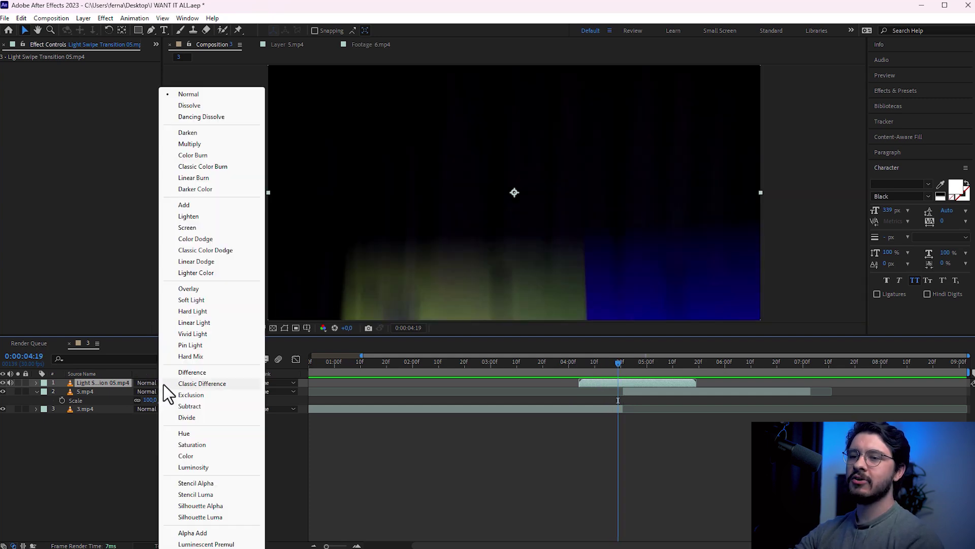
click(204, 227)
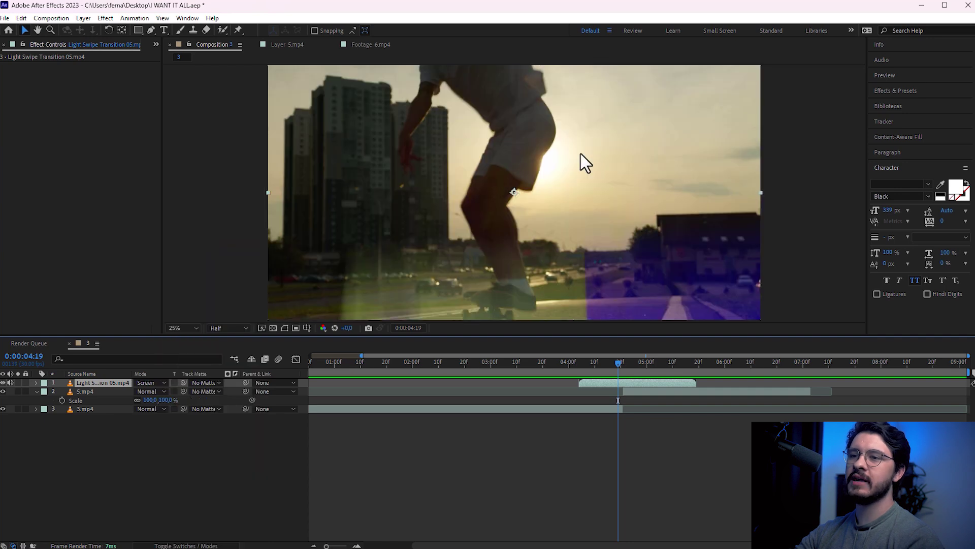
key(comma)
drag(618, 361, 556, 362)
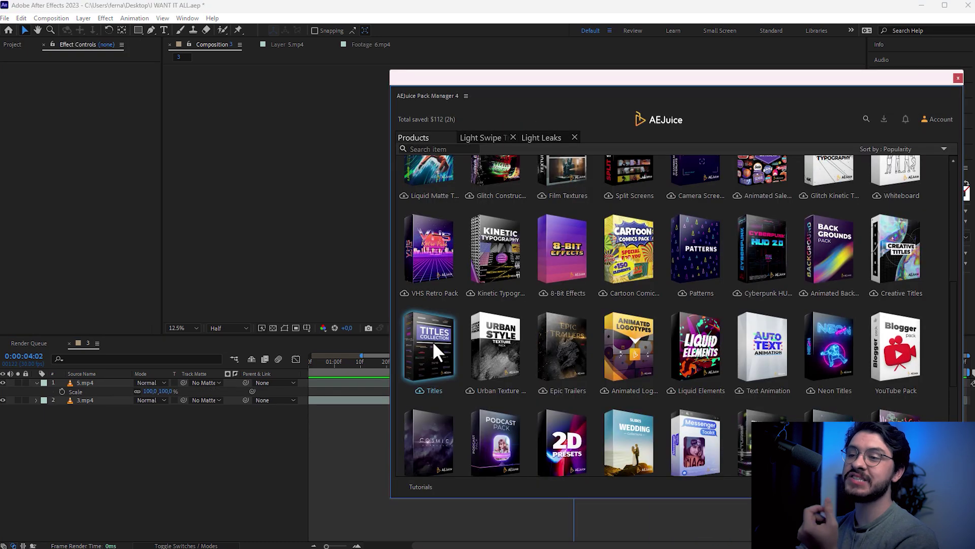
- Open the Seamless Transitions pack and browse its Flares, Glitch, Form and FishEye categories
scroll(712, 299, up, 5)
scroll(710, 294, up, 2)
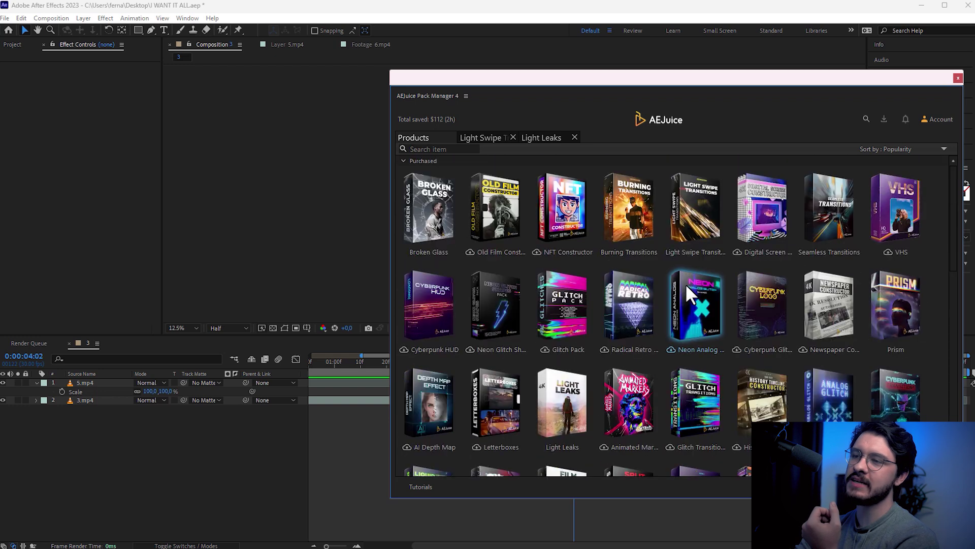
click(834, 204)
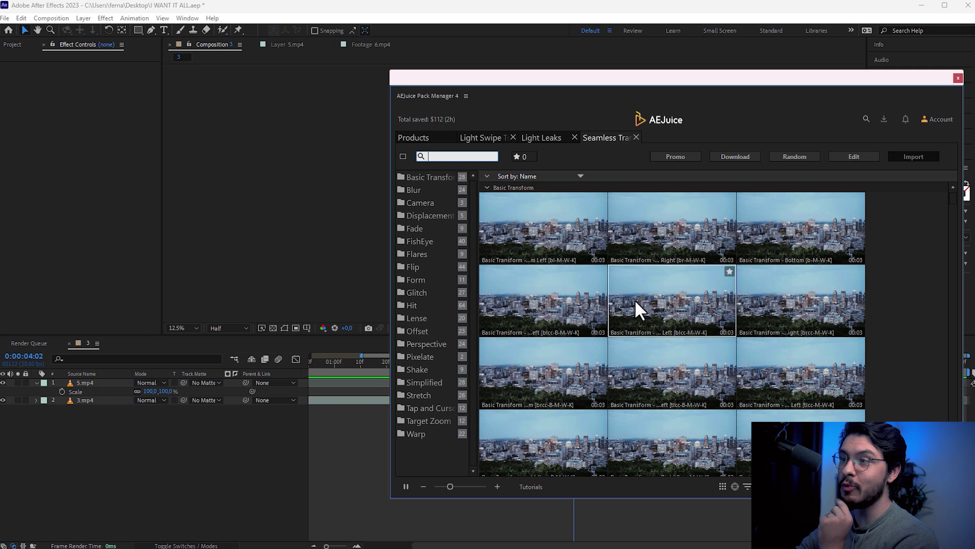
click(427, 253)
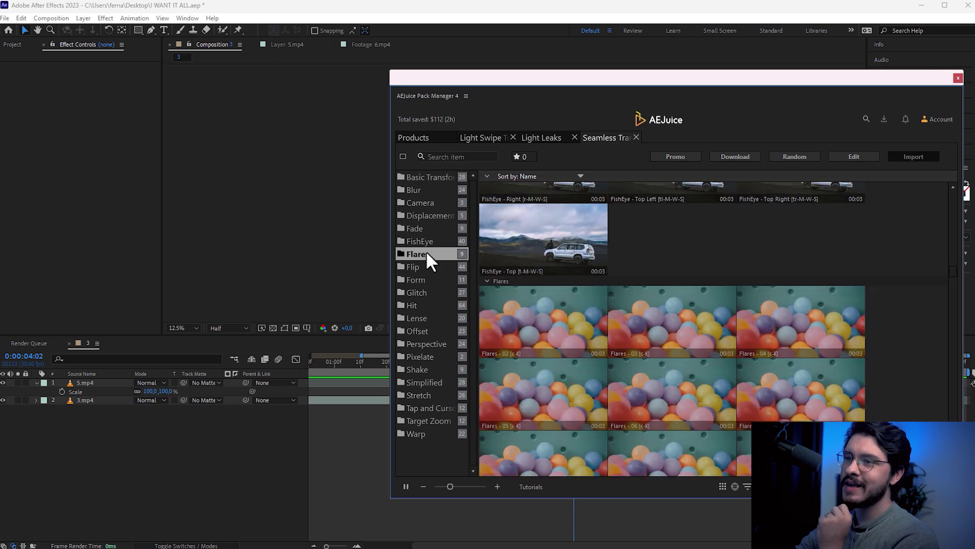
click(416, 293)
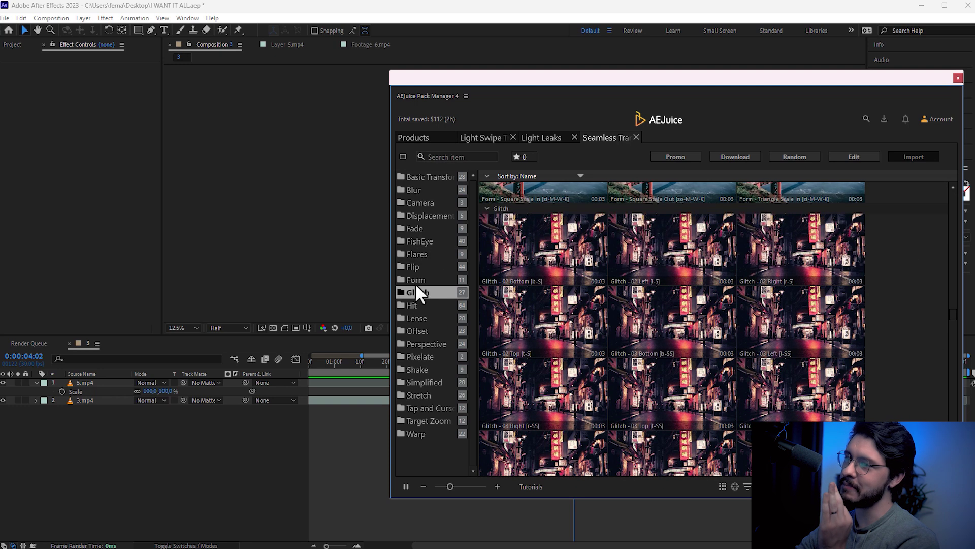
click(416, 280)
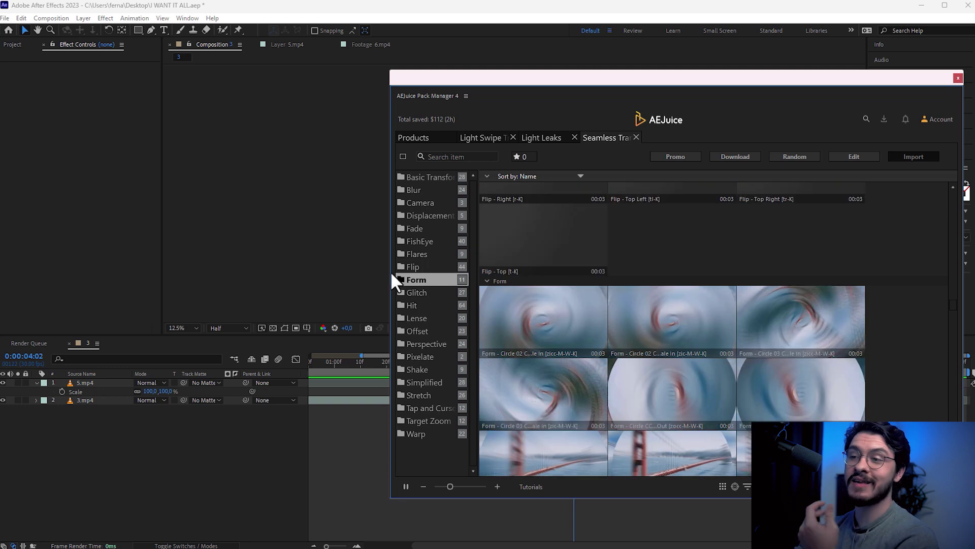
click(416, 254)
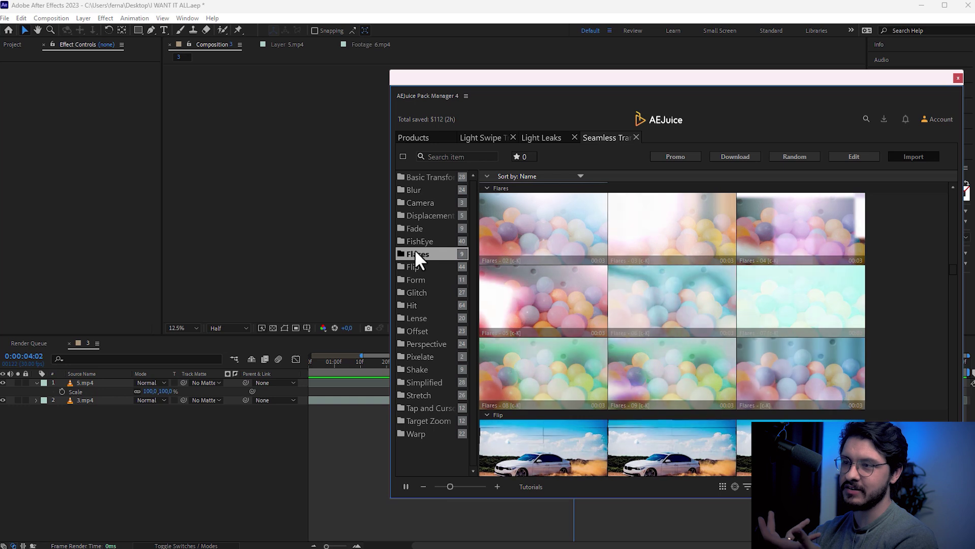
click(433, 241)
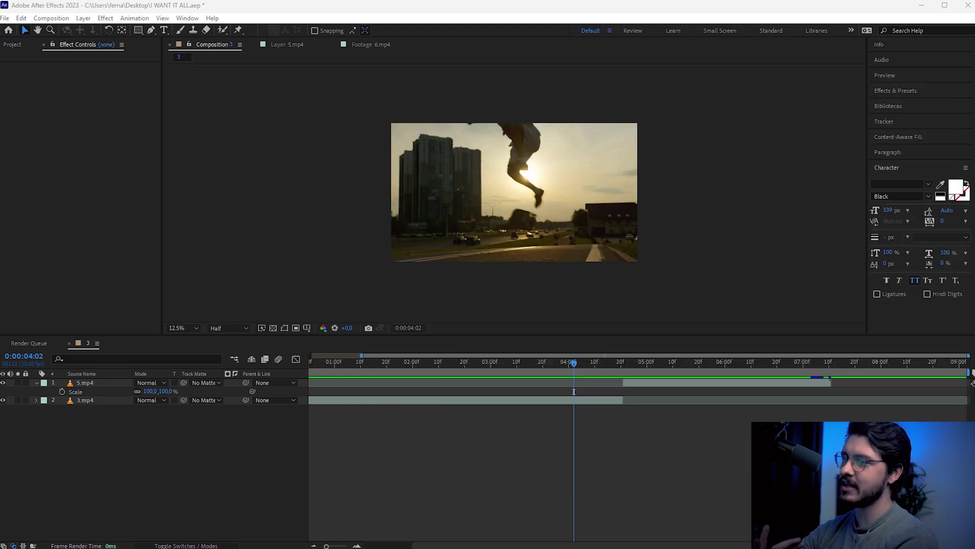
- Add a Form transition across the cut in composition 3, positioned around 4:10
click(819, 177)
click(821, 190)
click(813, 217)
click(813, 242)
drag(922, 191, 613, 378)
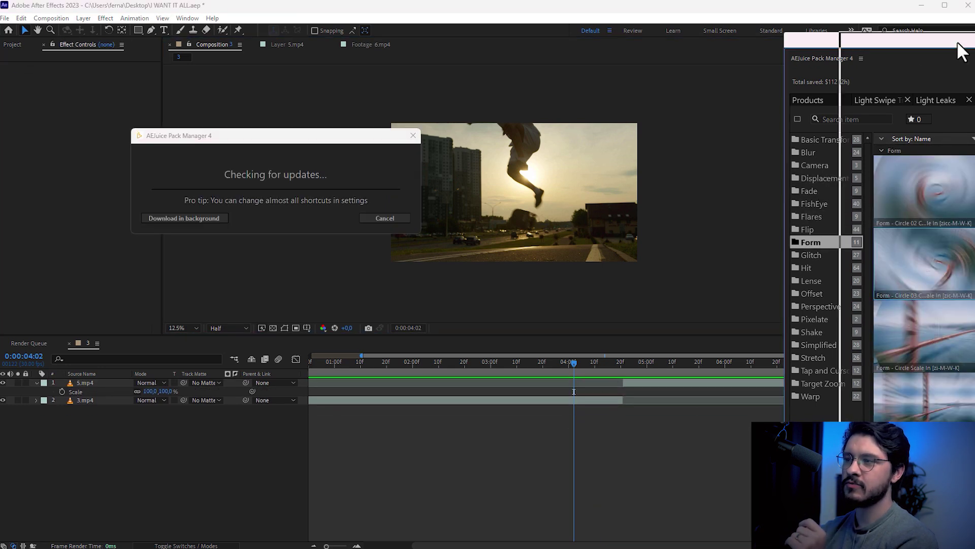
drag(684, 382, 649, 385)
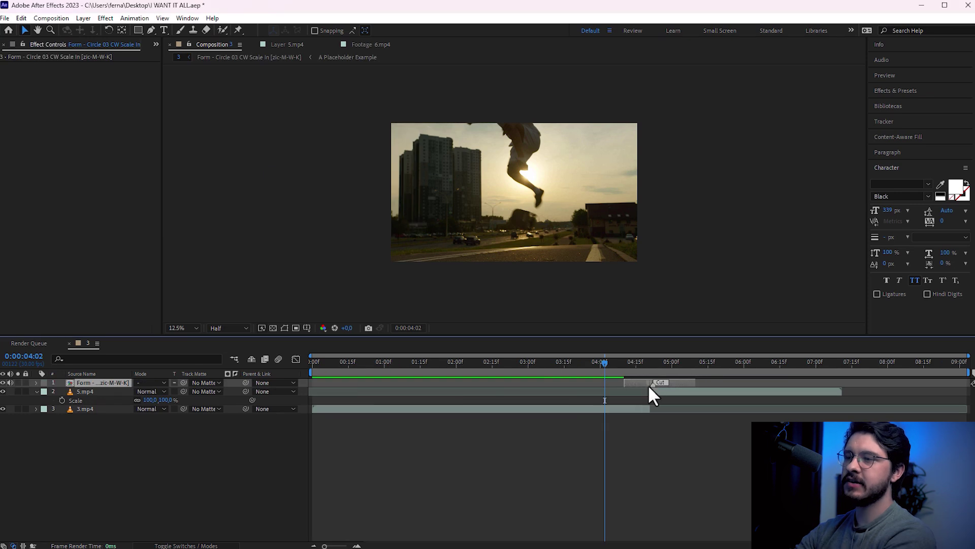
- Scrub through the Form transition frames around the cut between 4:09 and 4:21
click(620, 363)
key(equal)
drag(720, 362, 699, 366)
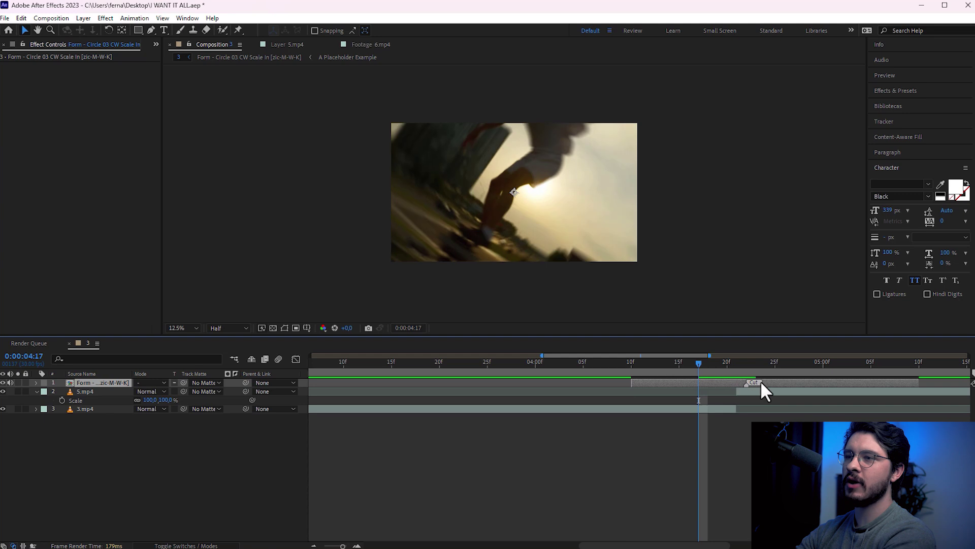
click(737, 364)
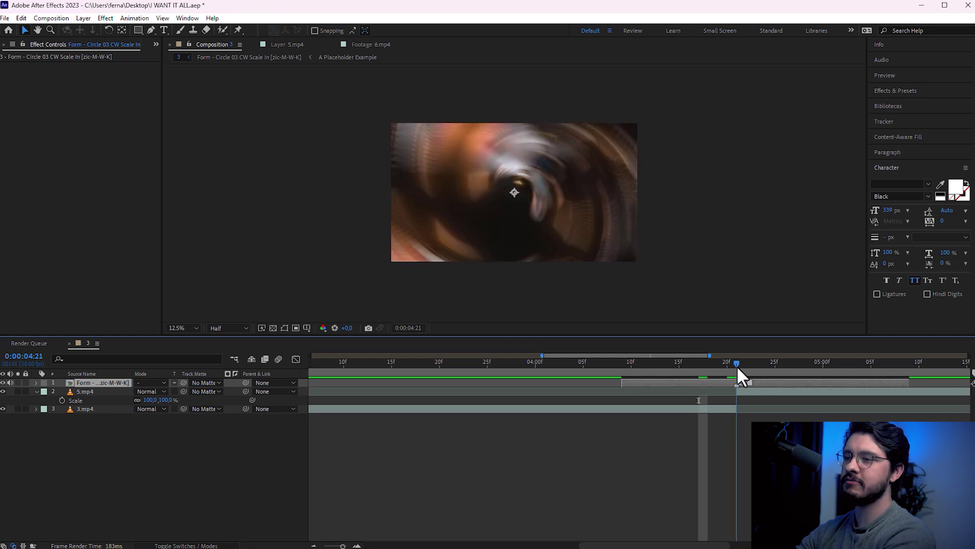
mouse_move(728, 370)
mouse_down()
mouse_move(661, 364)
mouse_move(843, 346)
mouse_up()
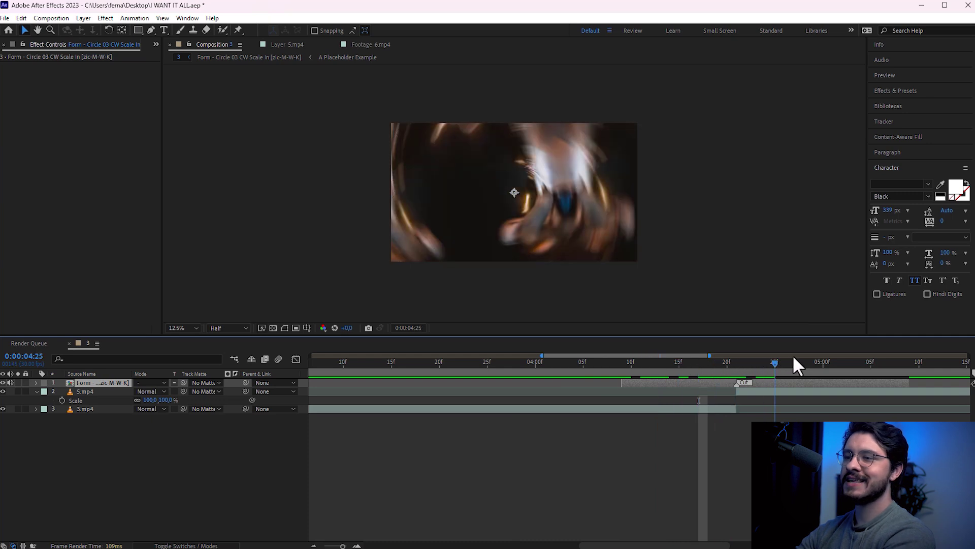
- Play back the Form transition from about 4:06, stopping and restarting the preview
key(space)
key(minus)
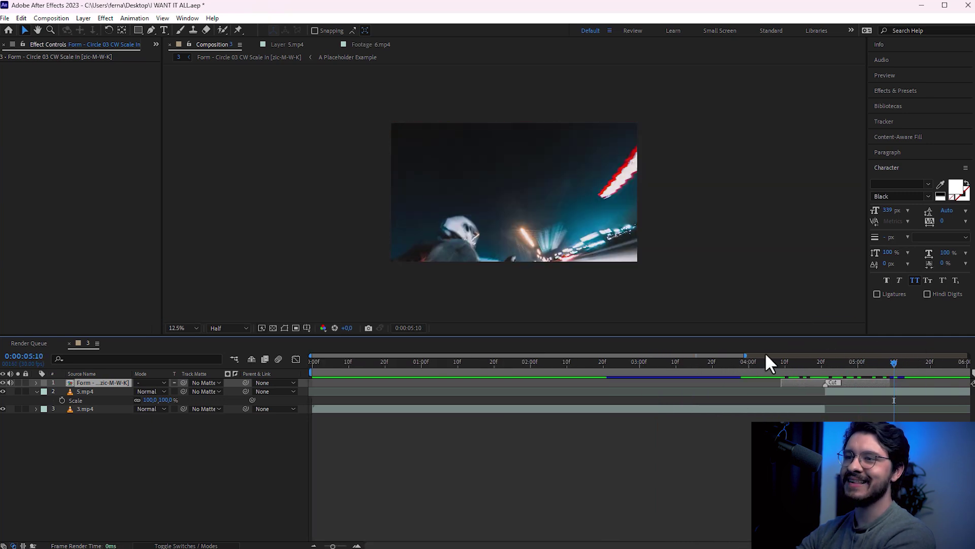
click(769, 362)
key(equal)
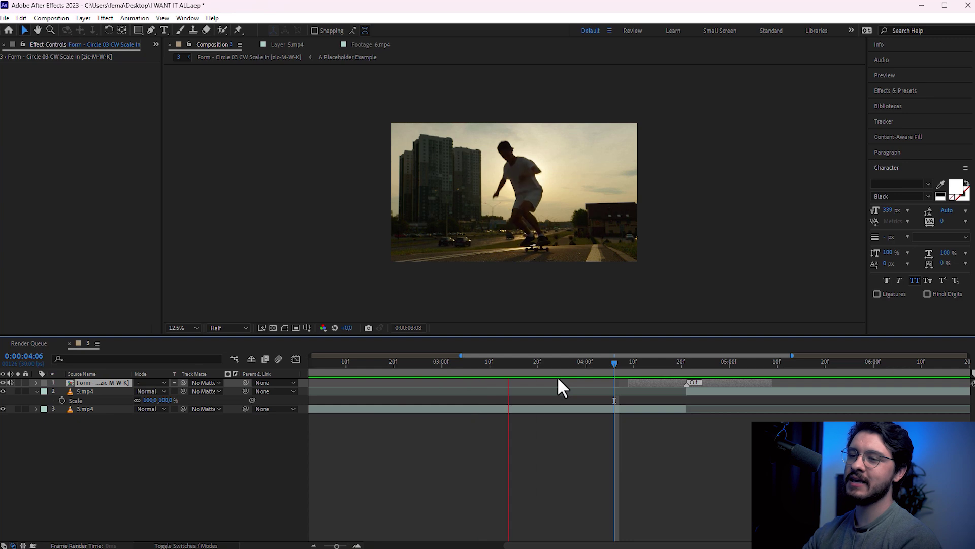
key(space)
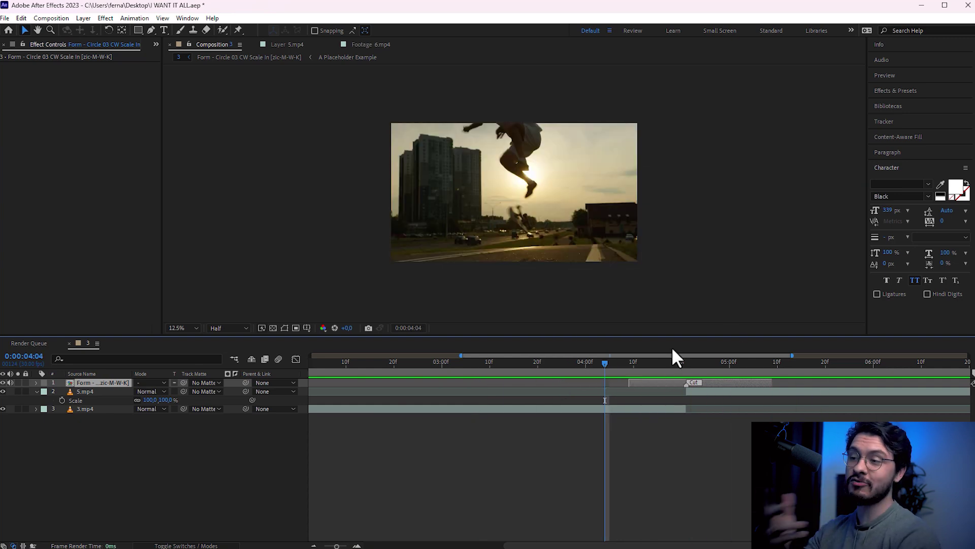
key(space)
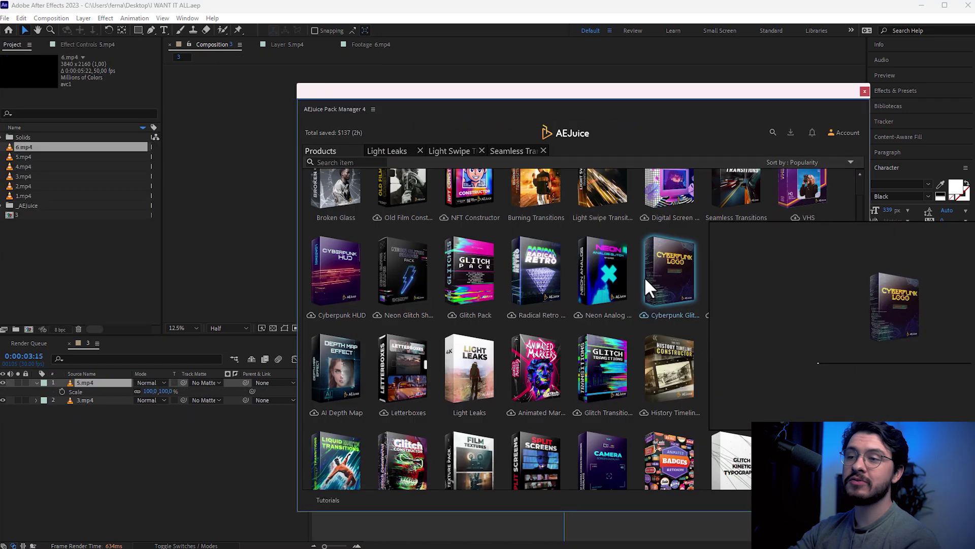
- Open the AEJuice Titles pack and show its Lower Thirds presets
scroll(609, 327, down, 3)
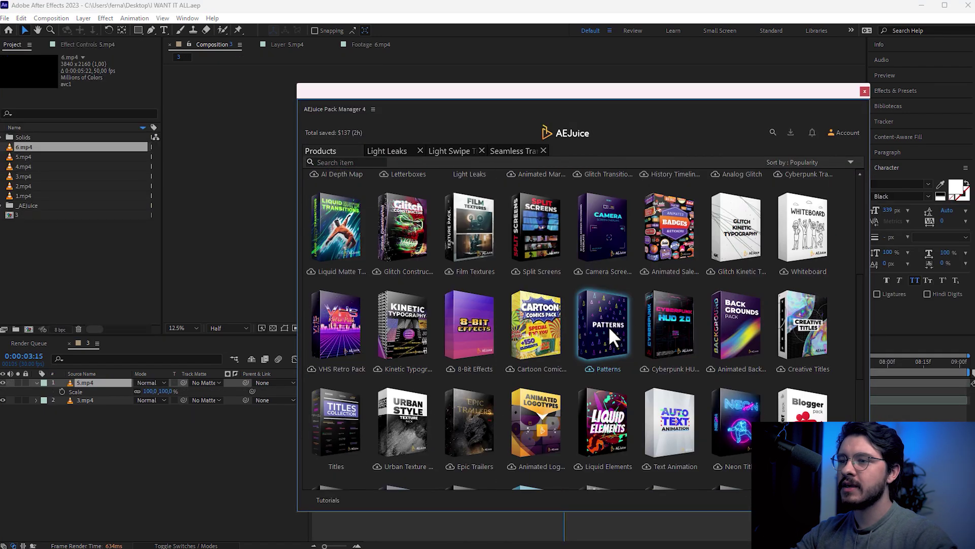
scroll(719, 294, down, 3)
scroll(718, 302, down, 3)
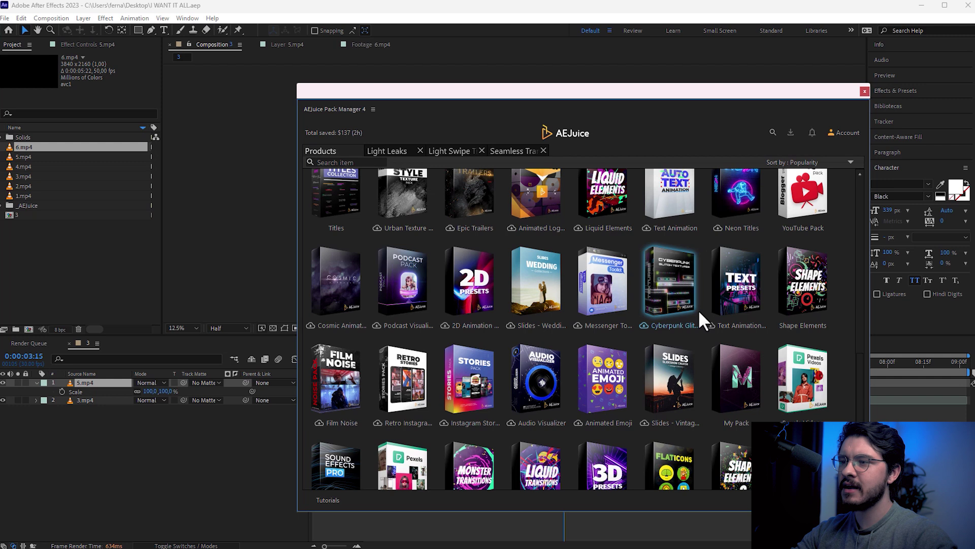
click(336, 203)
scroll(447, 268, down, 2)
scroll(508, 275, down, 2)
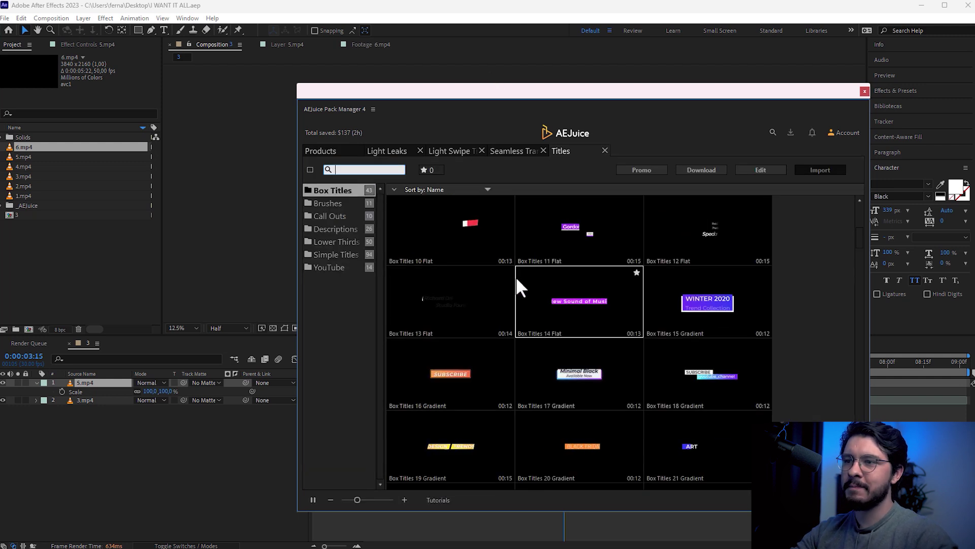
scroll(491, 264, down, 1)
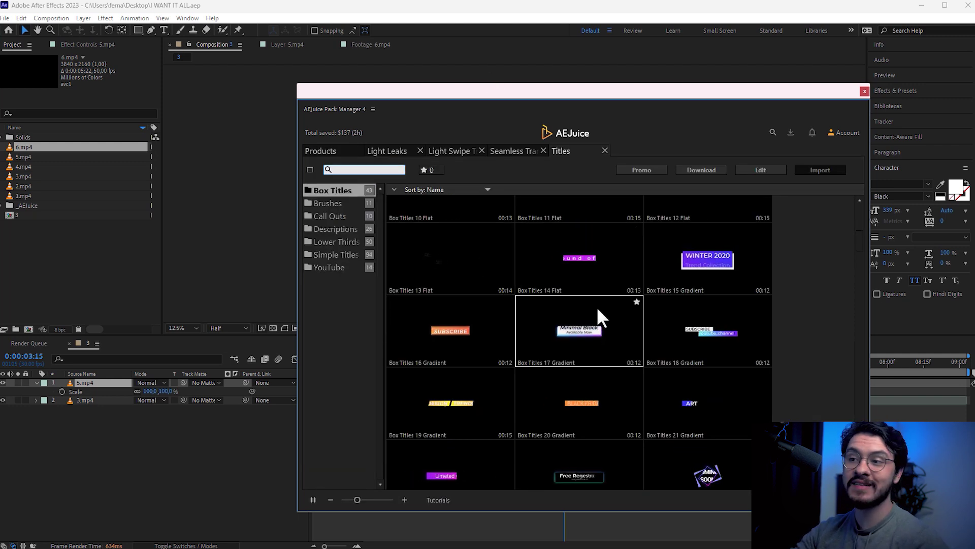
click(326, 204)
click(362, 229)
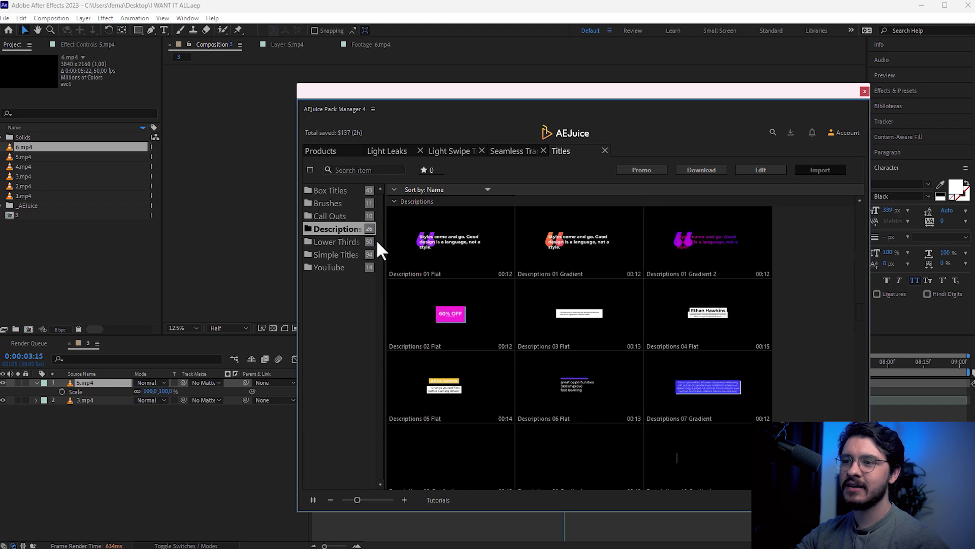
click(349, 241)
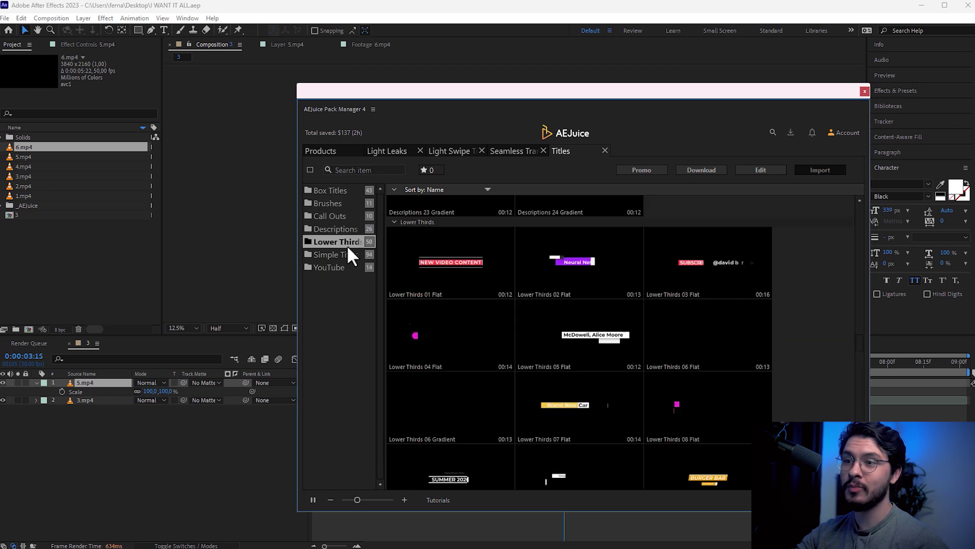
- Drop Lower Thirds 01 Flat into the composition and zoom the viewer onto the NEW VIDEO CONTENT banner
drag(560, 92, 813, 93)
drag(700, 257, 437, 221)
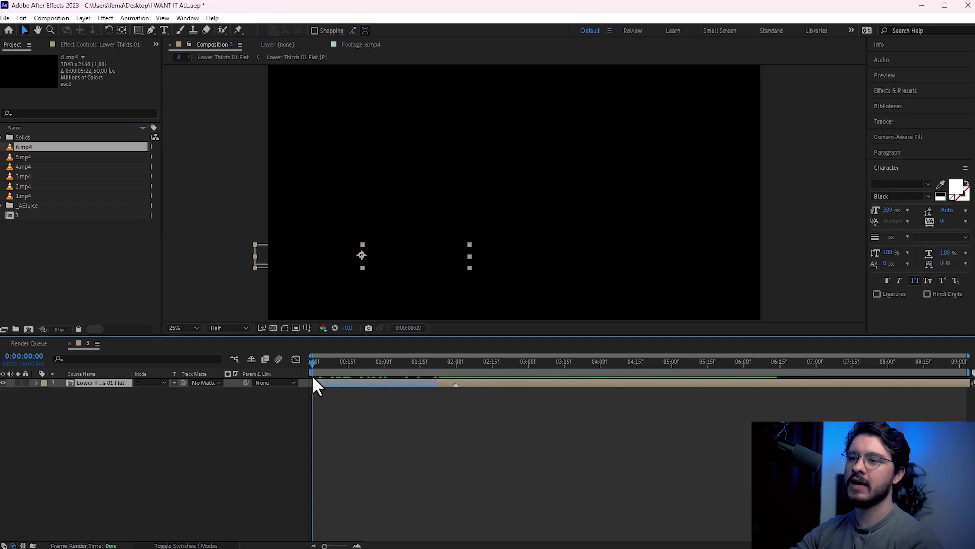
drag(312, 375, 371, 364)
scroll(426, 264, up, 1)
drag(508, 209, 712, 177)
key(period)
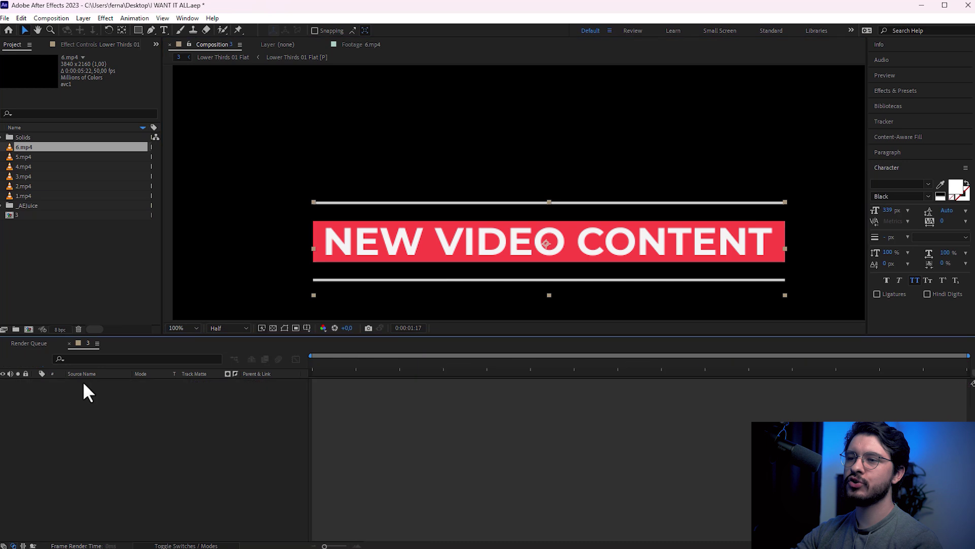
- Open the Lower Thirds 01 Flat precomp down to its Text 01 layer for text editing
double_click(84, 382)
click(117, 386)
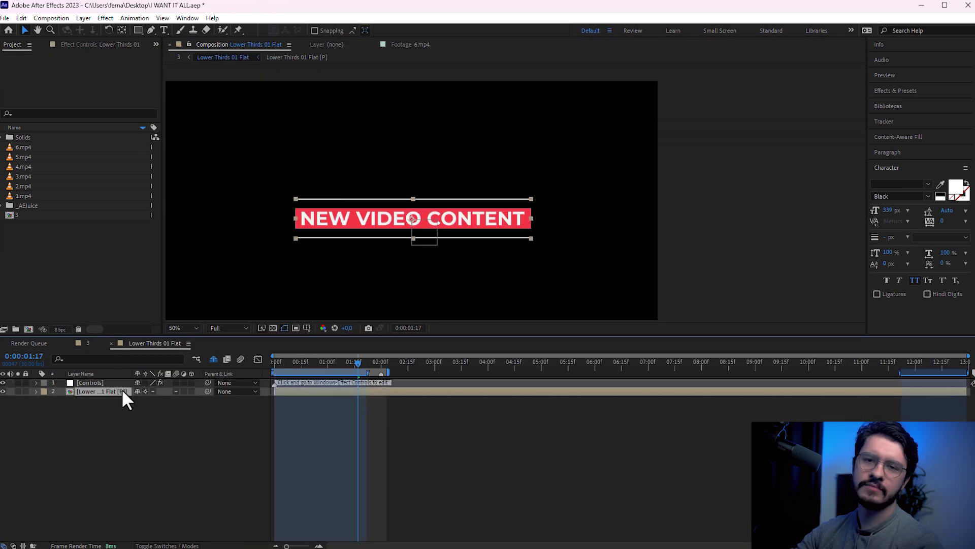
double_click(121, 389)
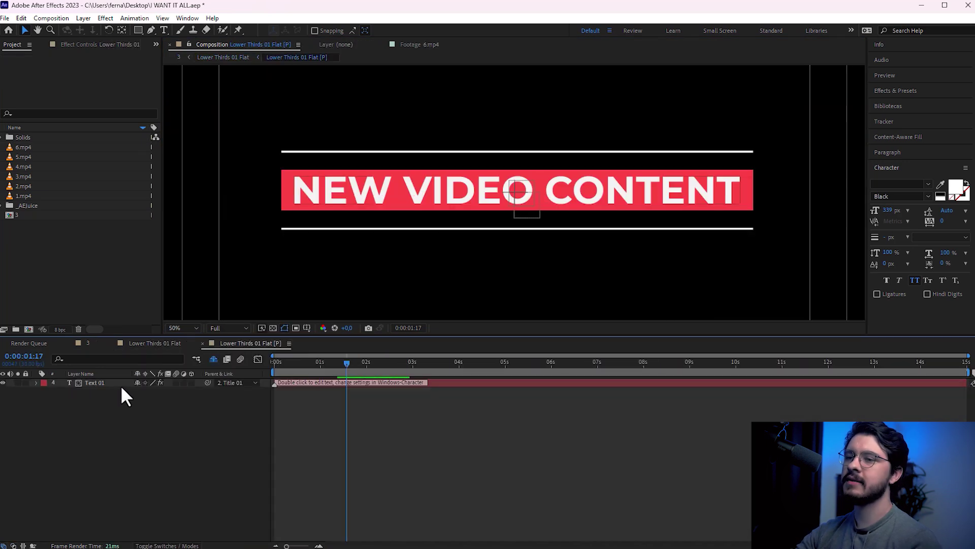
click(123, 386)
click(165, 30)
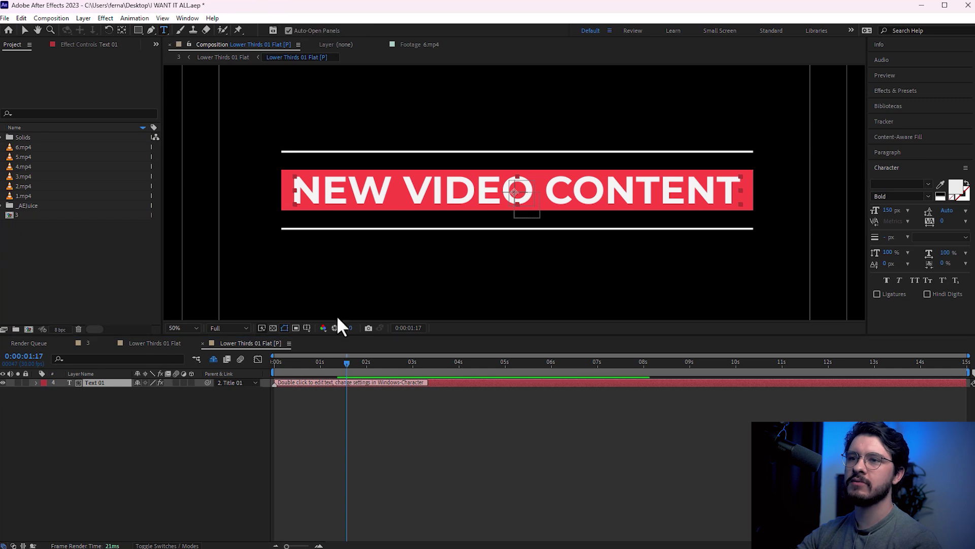
- Replace NEW VIDEO CONTENT with the presenter's full name and return to composition 3
drag(732, 188, 273, 193)
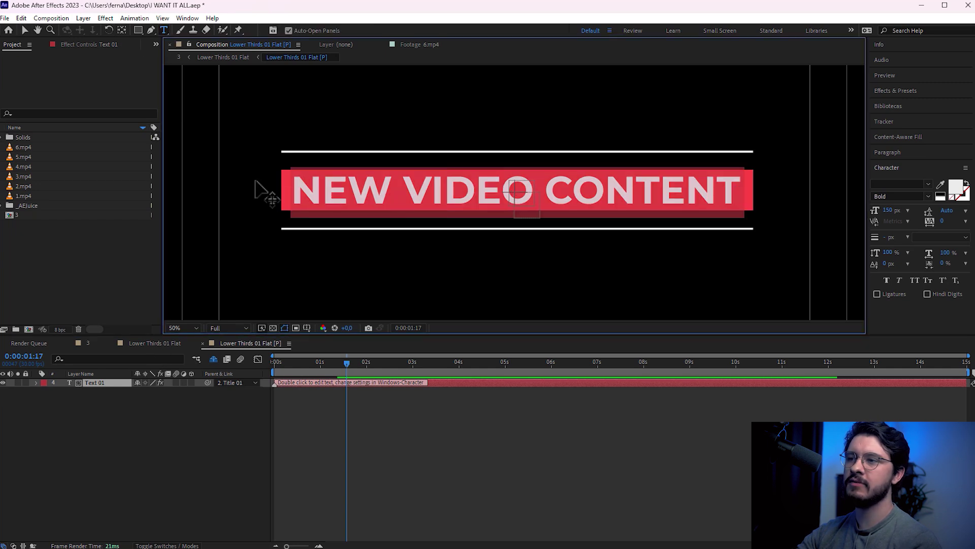
text(fernando)
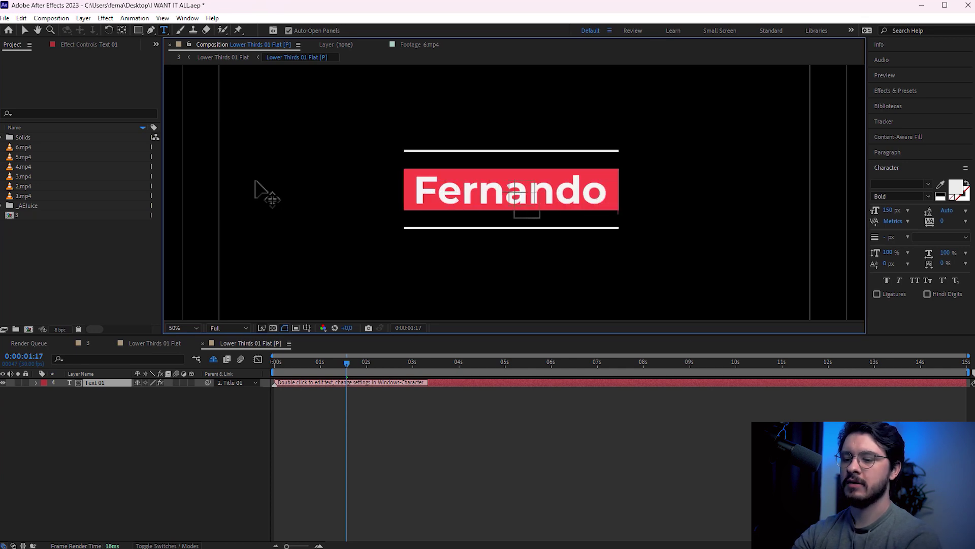
text( Valon)
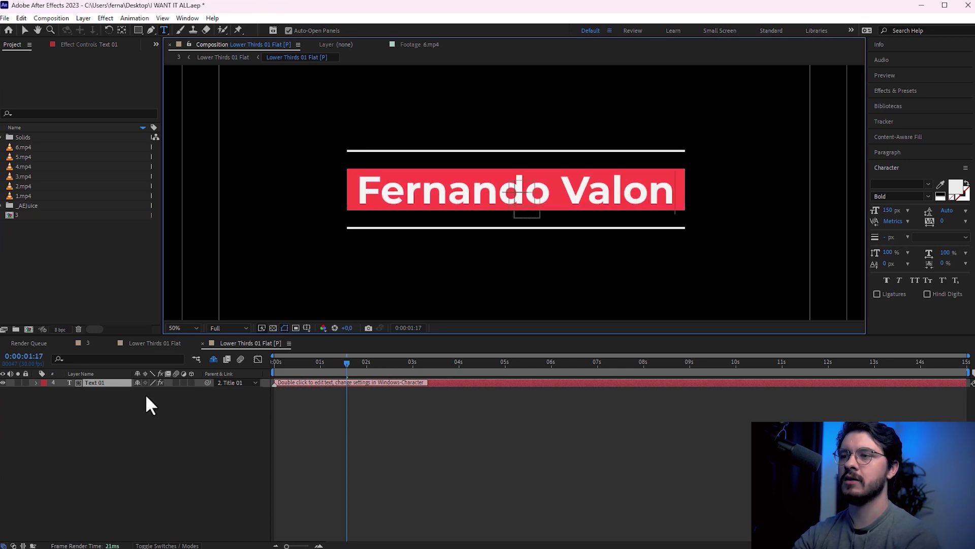
click(147, 343)
click(90, 343)
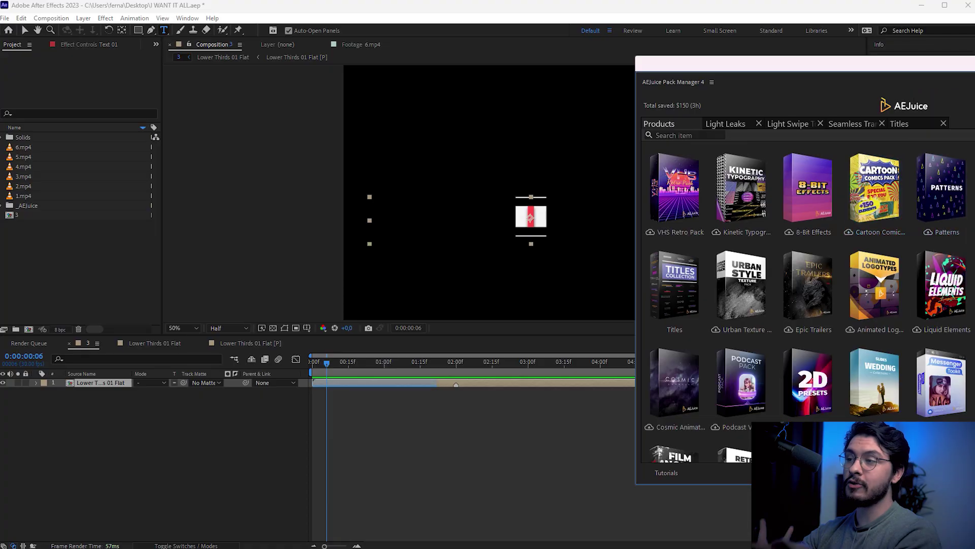
- Open the AEJuice YouTube Pack and browse its 06 Titles, 05 Social Media and 08 Simple Logo elements
drag(887, 71, 490, 105)
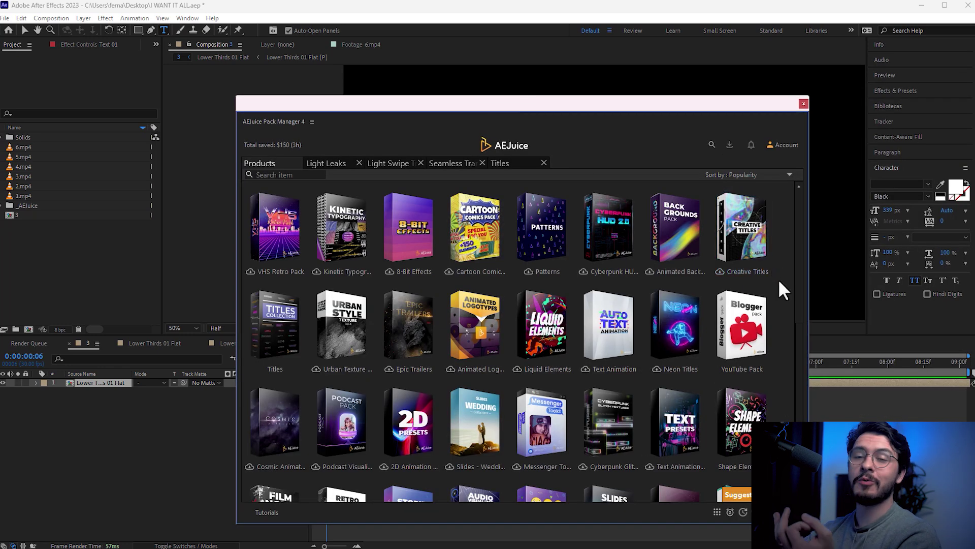
drag(663, 106, 721, 88)
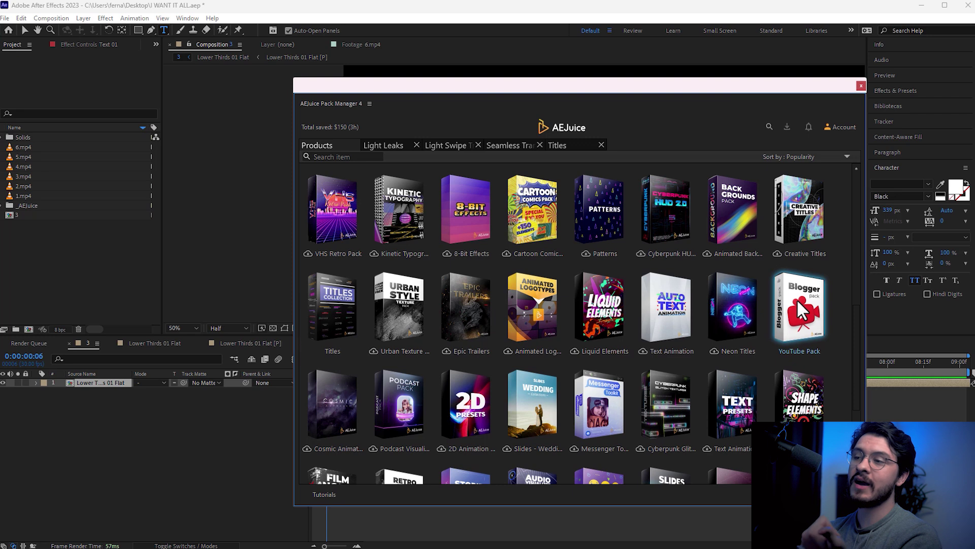
click(797, 300)
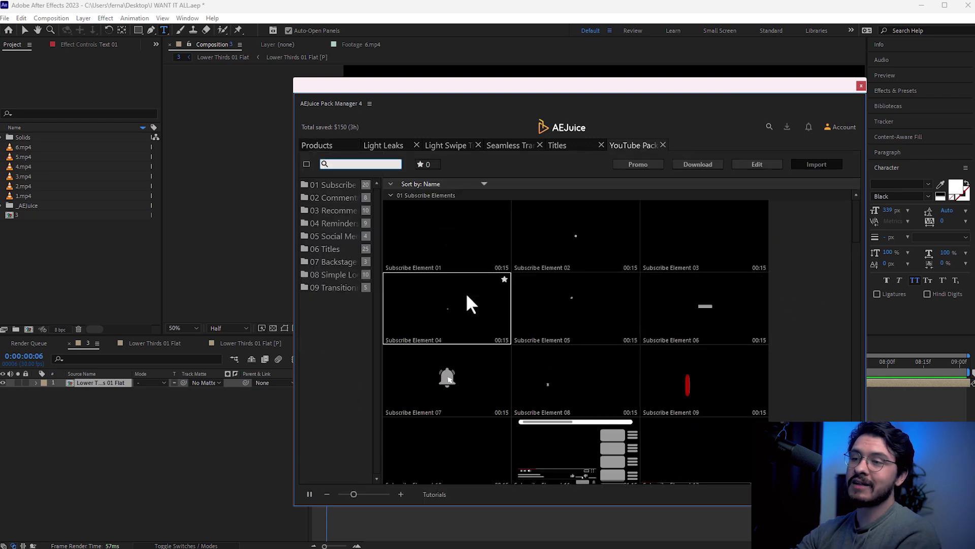
scroll(468, 433, down, 2)
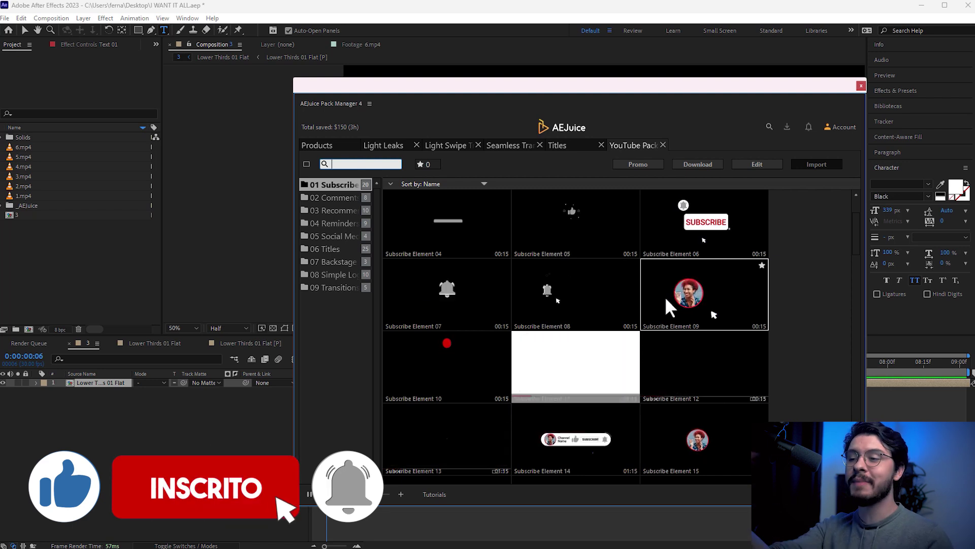
click(331, 249)
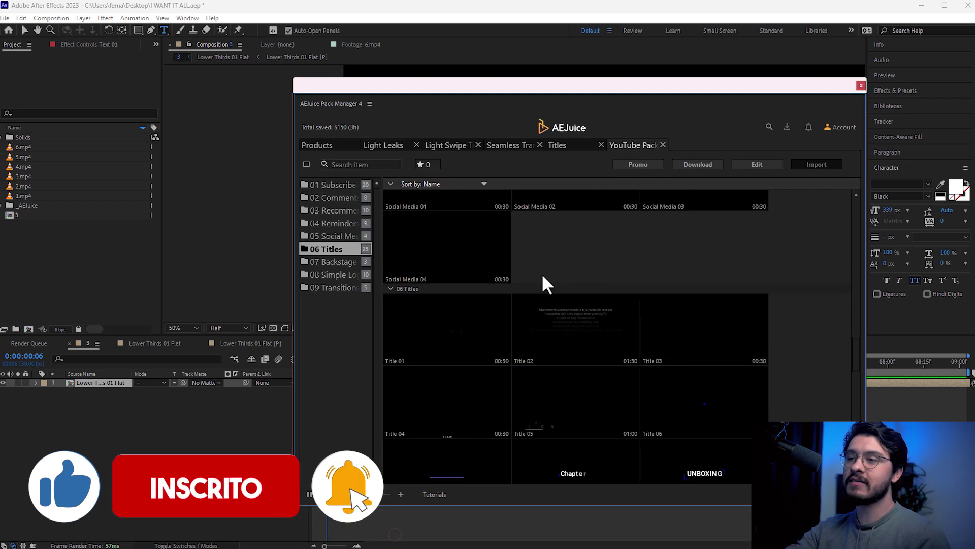
click(342, 236)
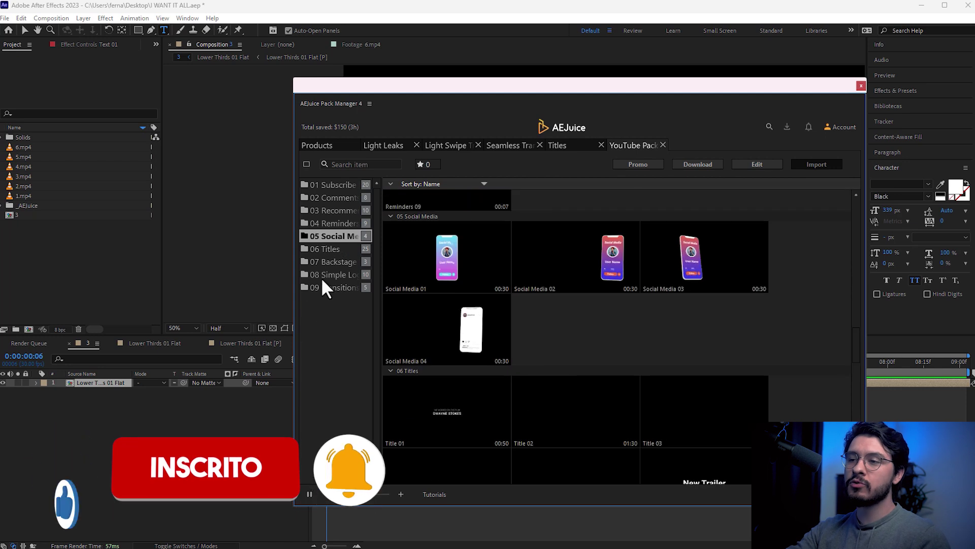
click(322, 274)
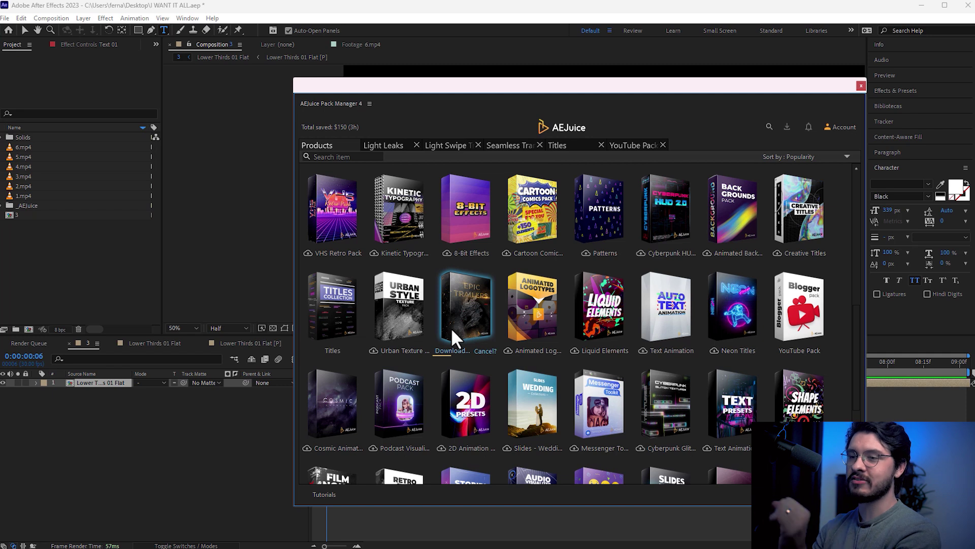
- Drag Epic Trailer 05 - Dark Particles from the Epic Trailers pack into composition 3 and open its precomp
click(451, 325)
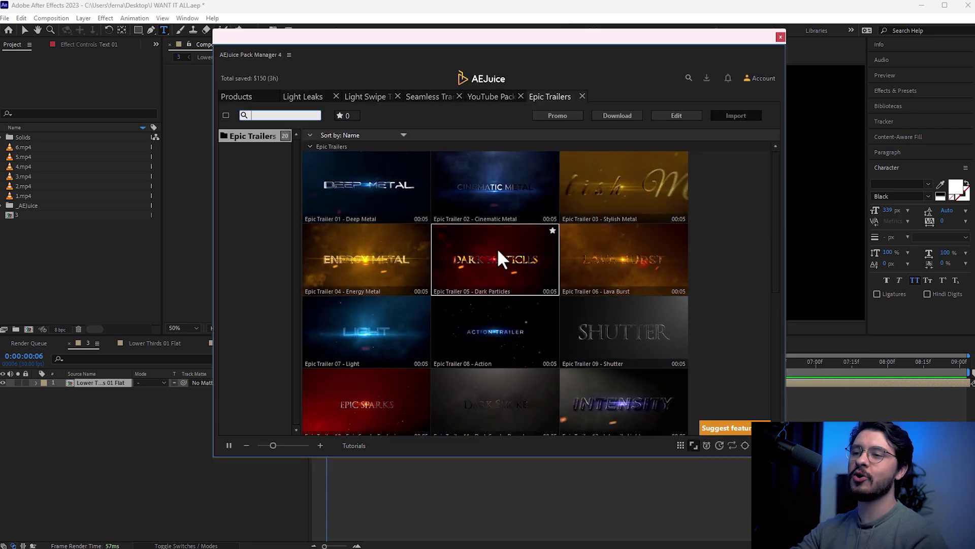
scroll(407, 295, down, 3)
scroll(489, 334, up, 2)
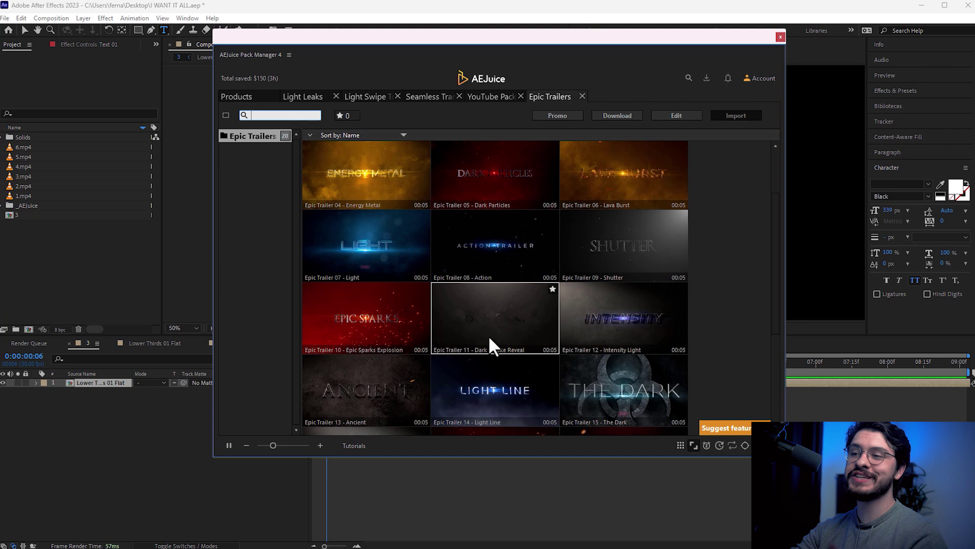
scroll(490, 339, up, 2)
mouse_move(513, 256)
mouse_down()
mouse_move(171, 417)
mouse_move(499, 112)
mouse_up()
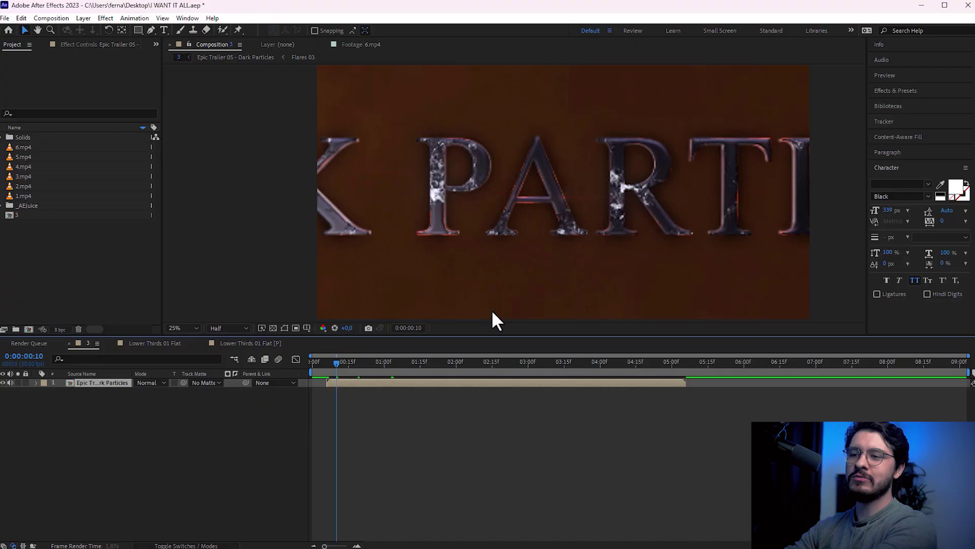
drag(354, 364, 377, 364)
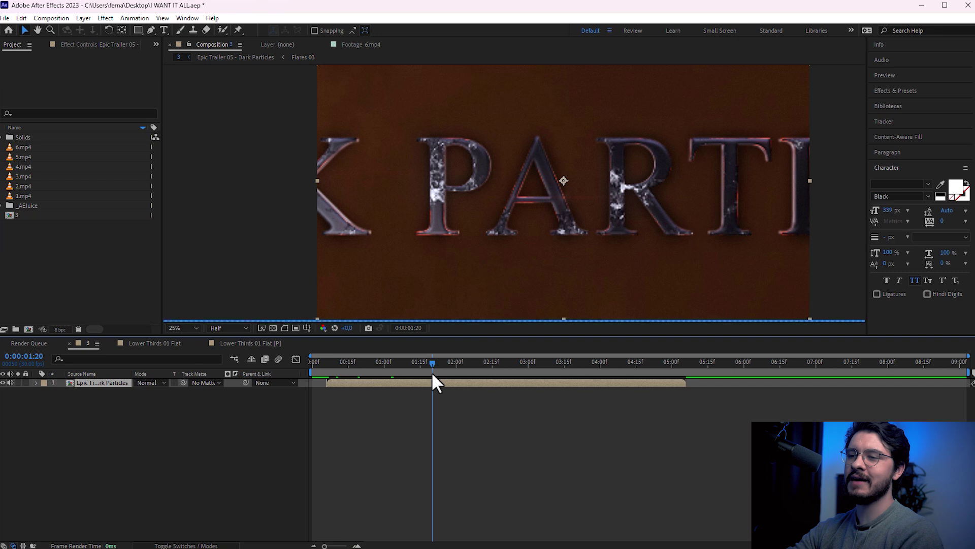
double_click(451, 383)
- Open the Edit Your Text Here precomp and retype DARK PARTICLES as SILÊNCIO NO SET
click(105, 392)
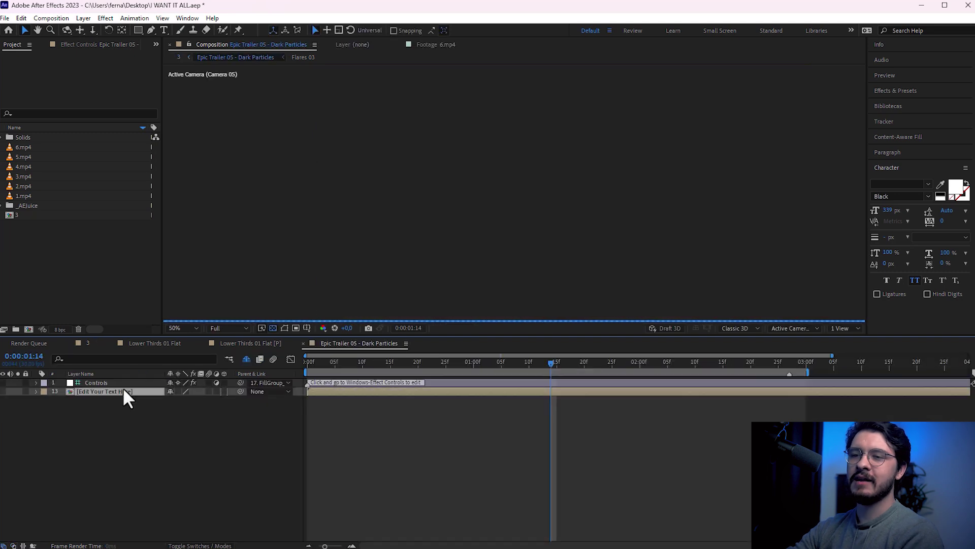
double_click(355, 396)
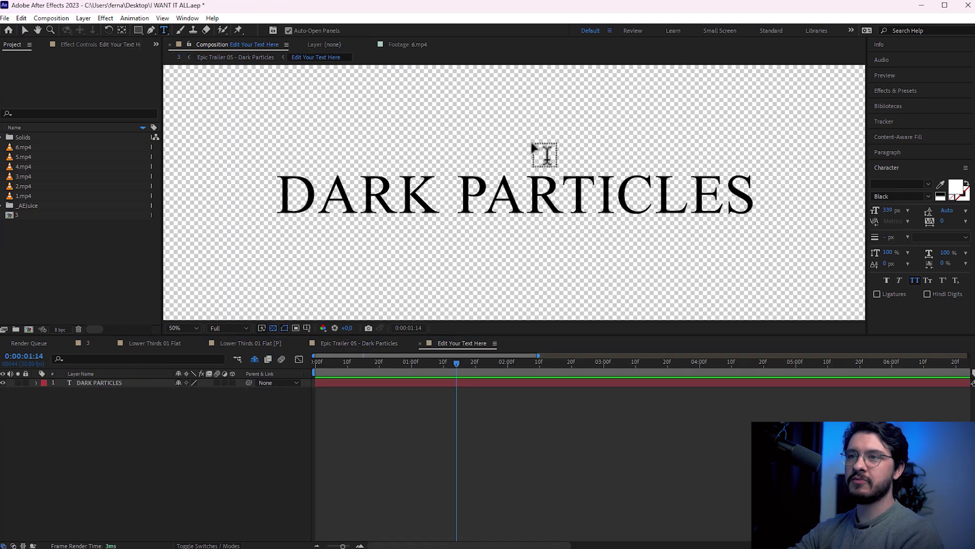
drag(742, 199, 189, 199)
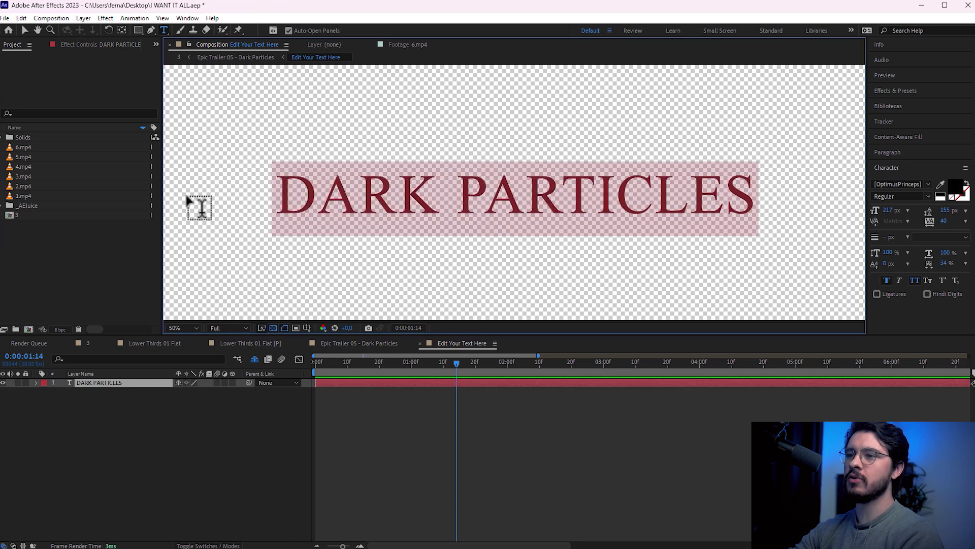
text(SIL)
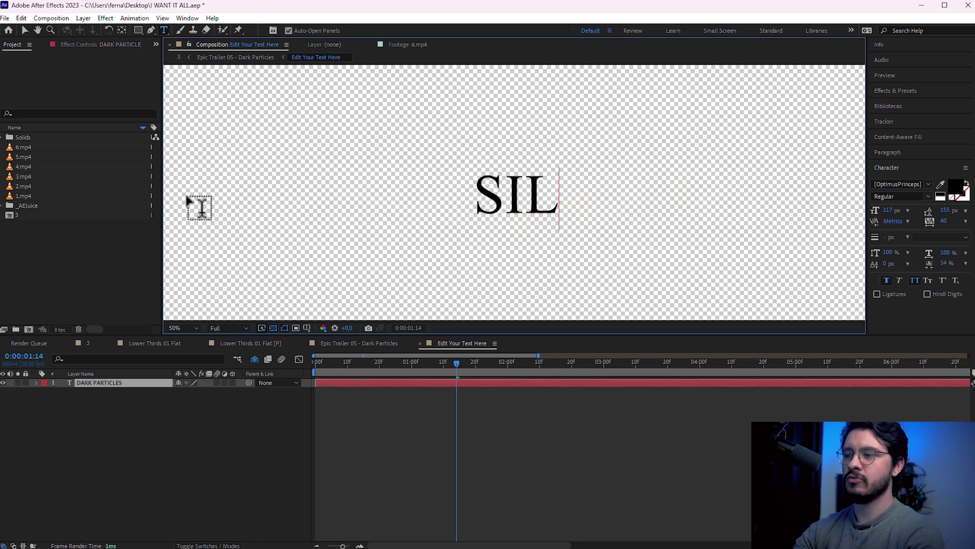
text(ÊNCIO NO SET)
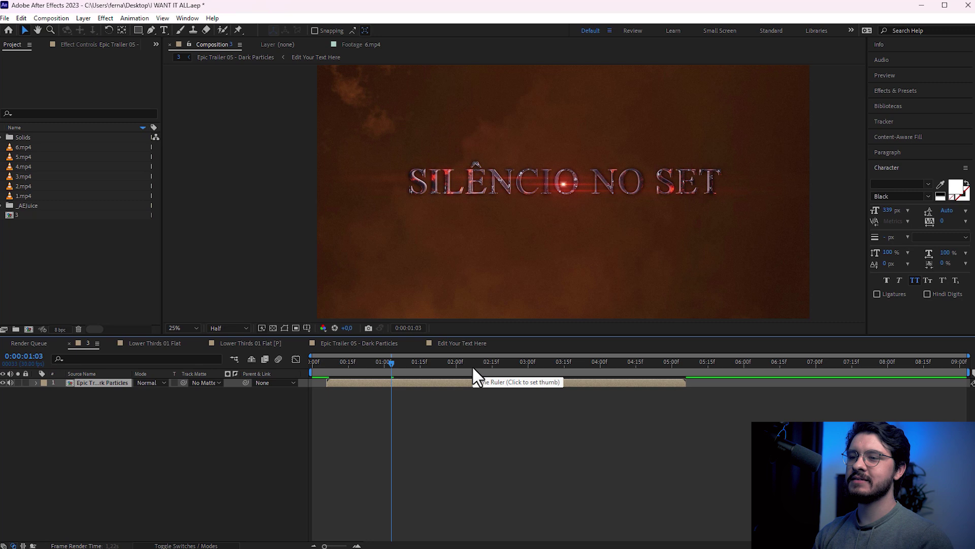
- Preview the SILÊNCIO NO SET title, stopping near 1 second 10 frames and recentring it
key(space)
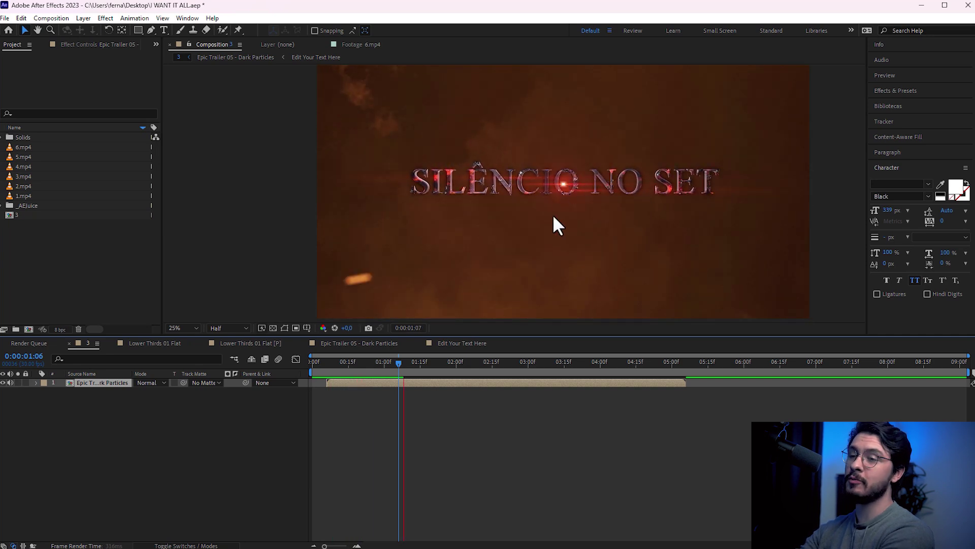
drag(396, 362, 407, 361)
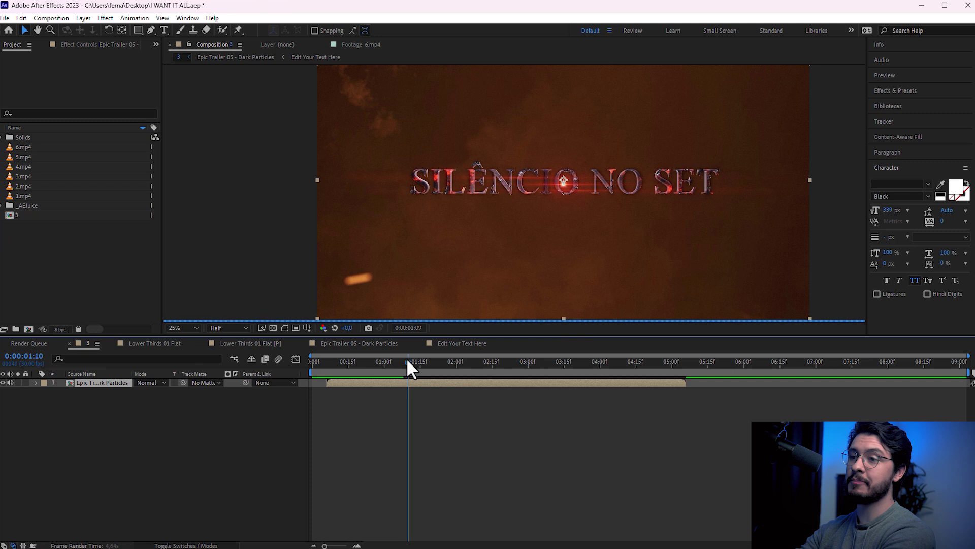
drag(495, 104, 506, 153)
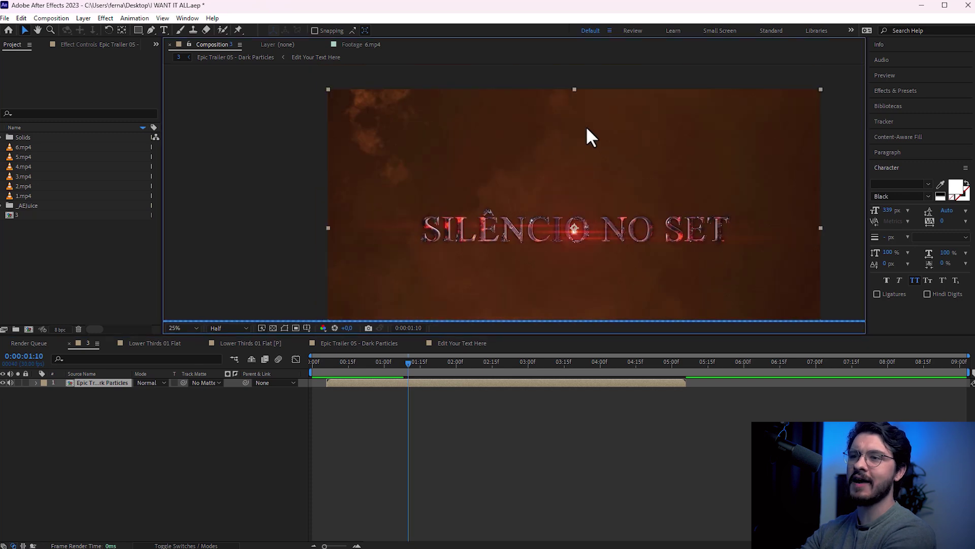
- Zoom the viewer in and out to inspect the title up close
scroll(570, 188, up, 2)
scroll(613, 193, up, 1)
scroll(608, 193, up, 1)
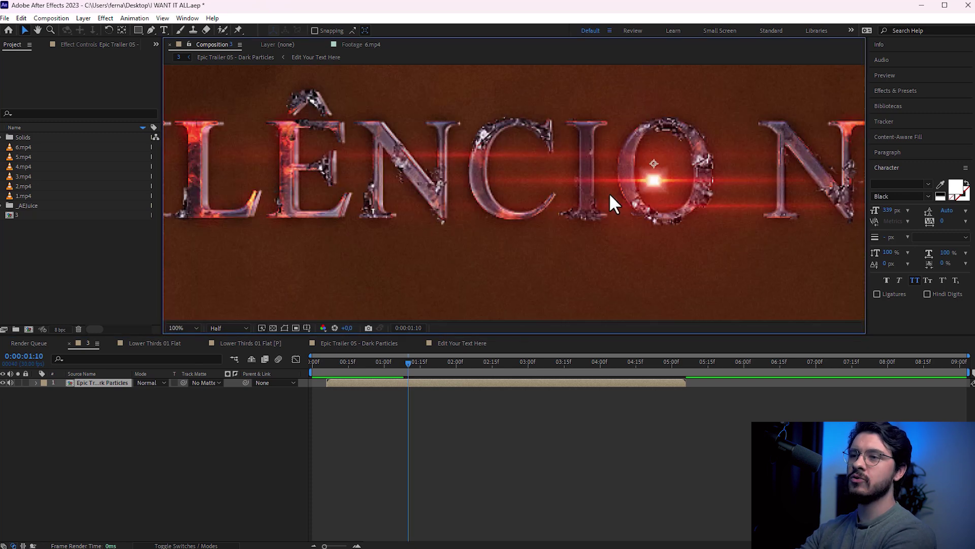
scroll(485, 137, down, 2)
scroll(502, 122, up, 6)
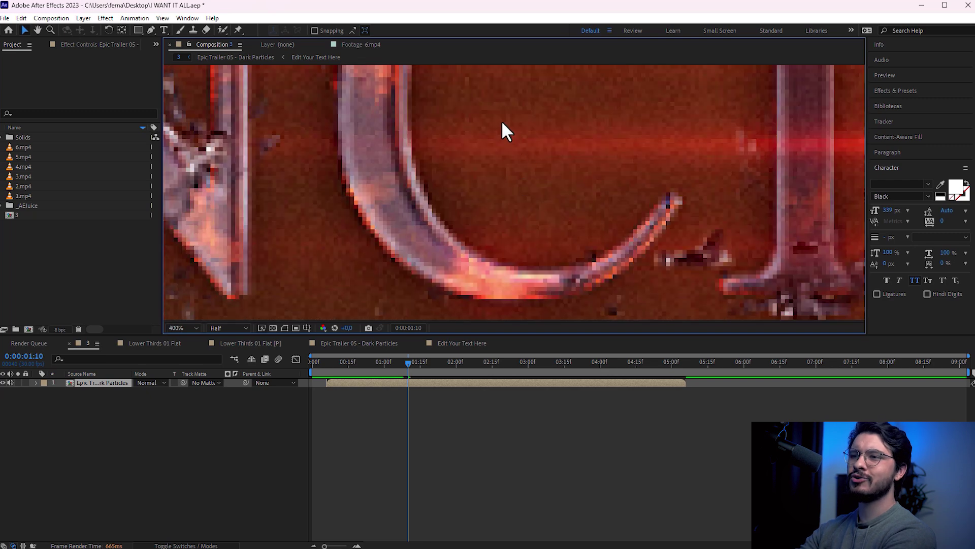
scroll(613, 202, down, 2)
scroll(542, 175, up, 2)
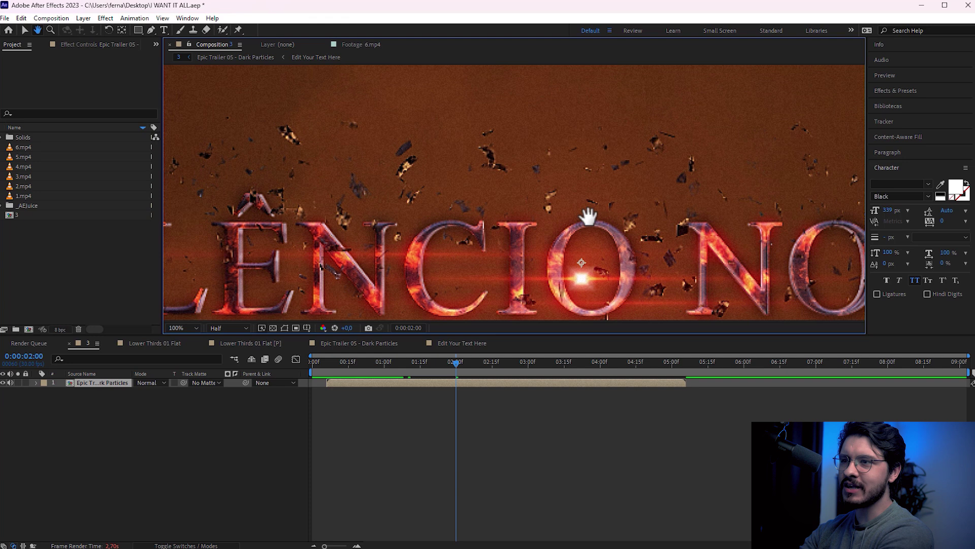
scroll(584, 217, up, 2)
scroll(572, 218, down, 2)
scroll(585, 224, up, 2)
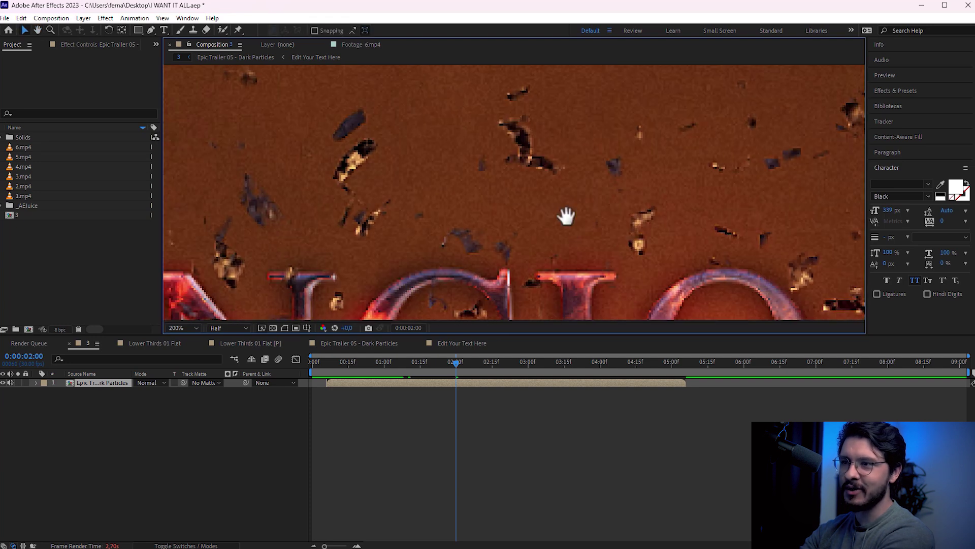
scroll(567, 216, down, 1)
scroll(574, 234, up, 2)
scroll(575, 221, down, 2)
scroll(577, 215, down, 1)
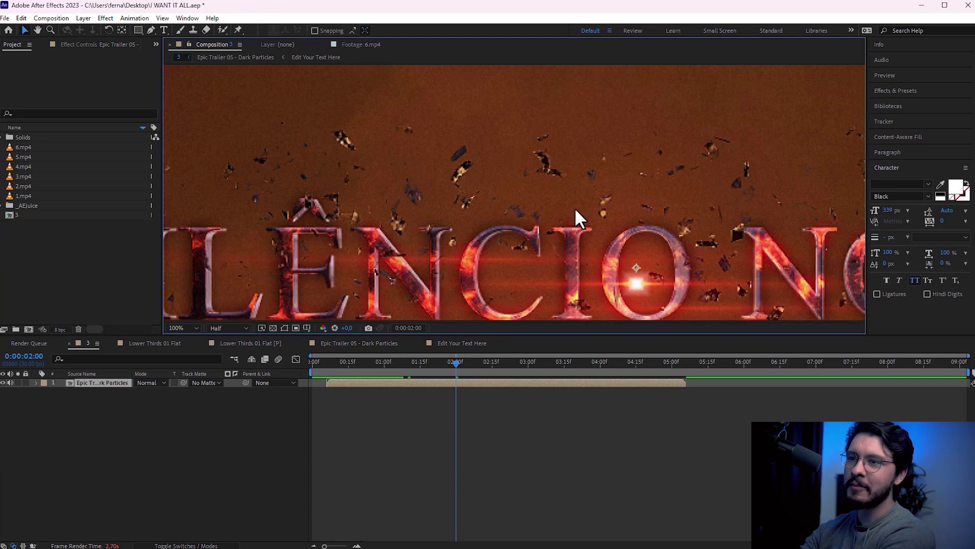
scroll(578, 206, up, 2)
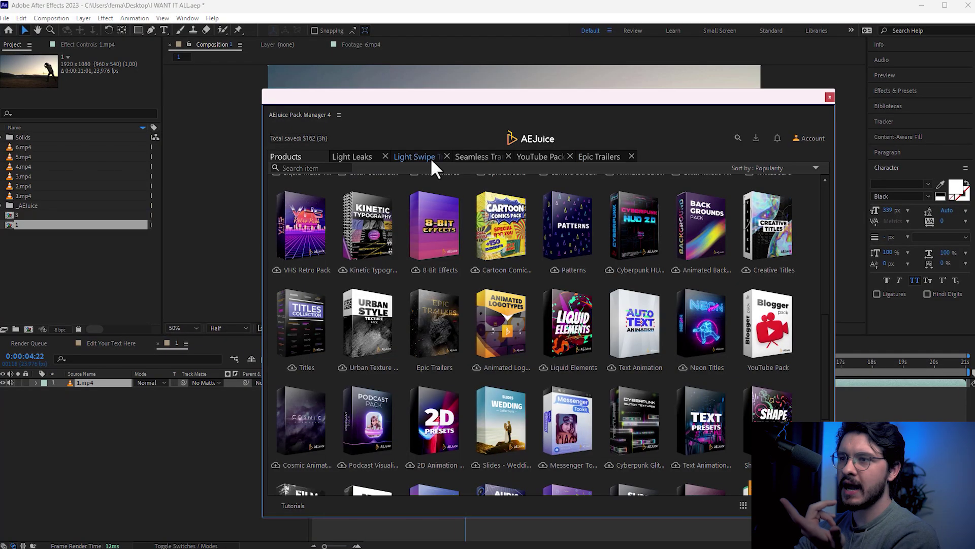
- Show the free AEJuice packs and open the Starter Pack VFX collection
click(298, 154)
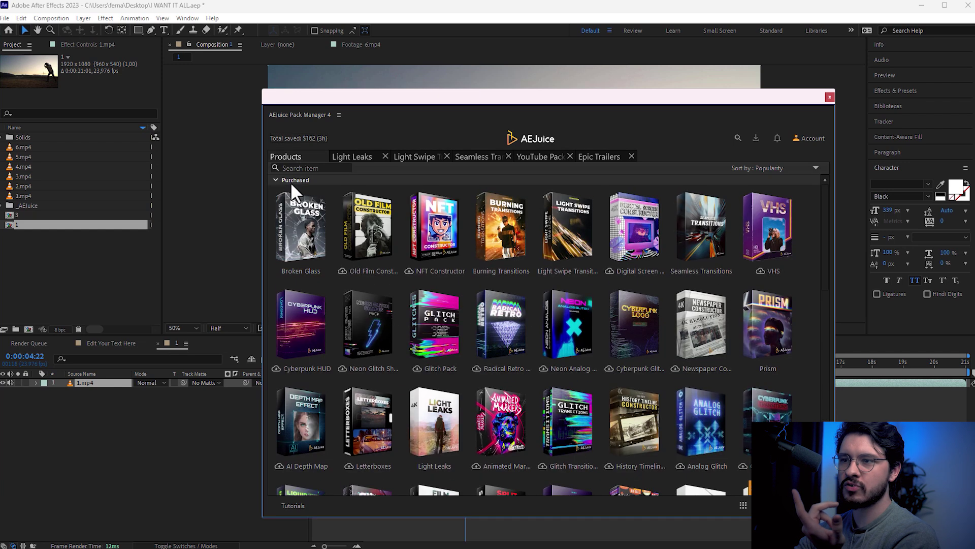
click(276, 181)
click(275, 190)
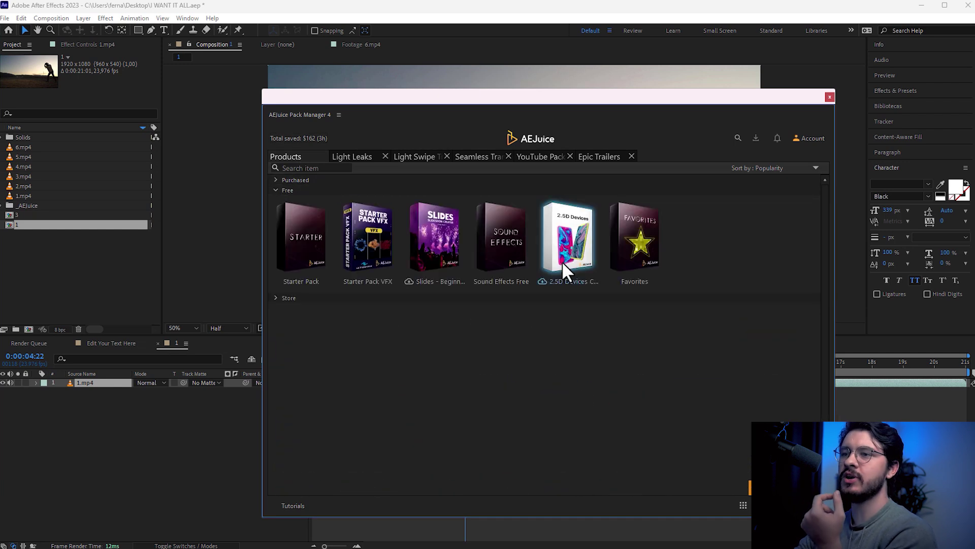
click(375, 252)
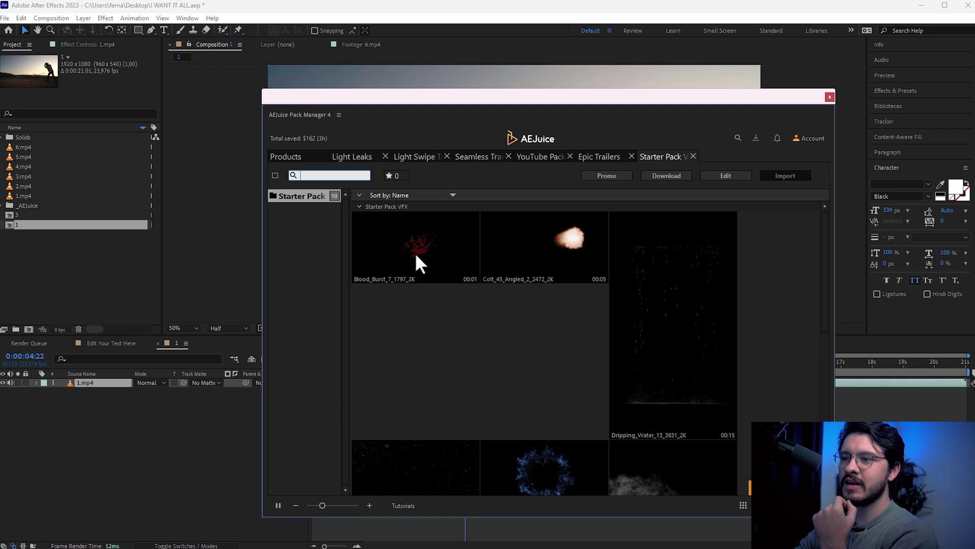
- Download the Ground_Hit_Low smoke clip in the background and return to the product overview
scroll(717, 315, down, 5)
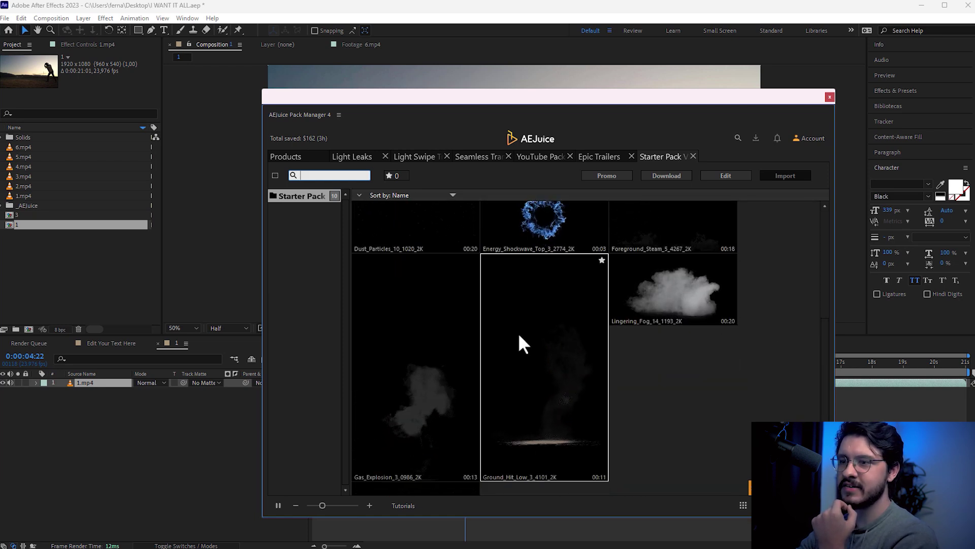
double_click(563, 367)
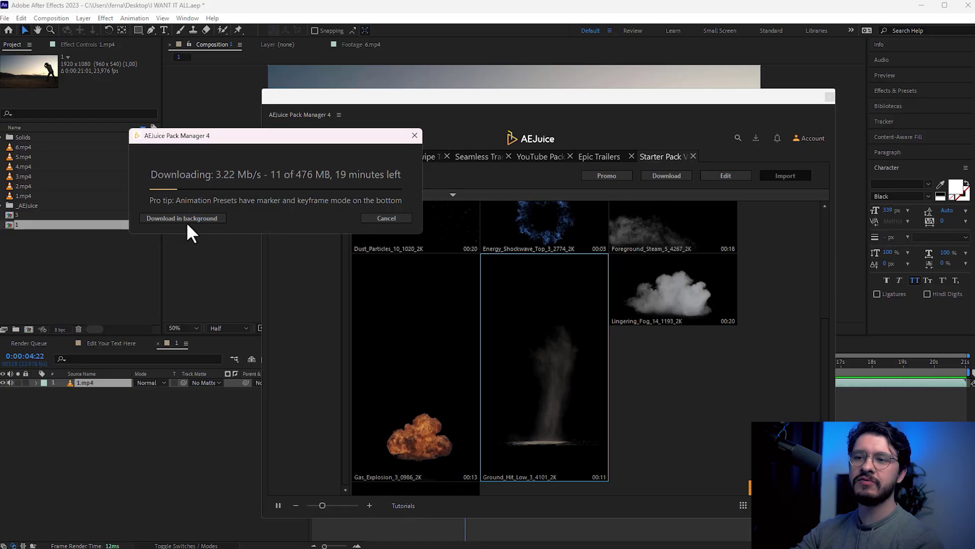
click(179, 220)
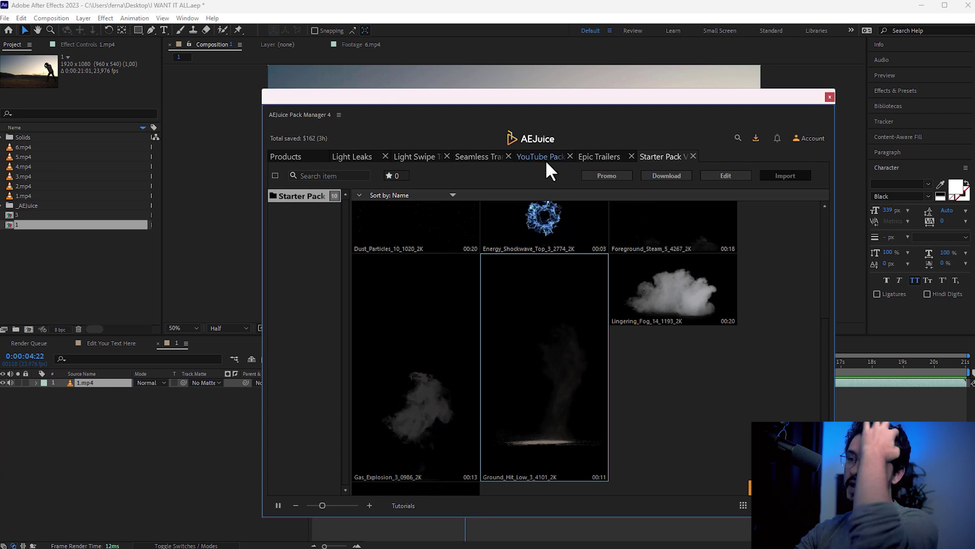
click(283, 158)
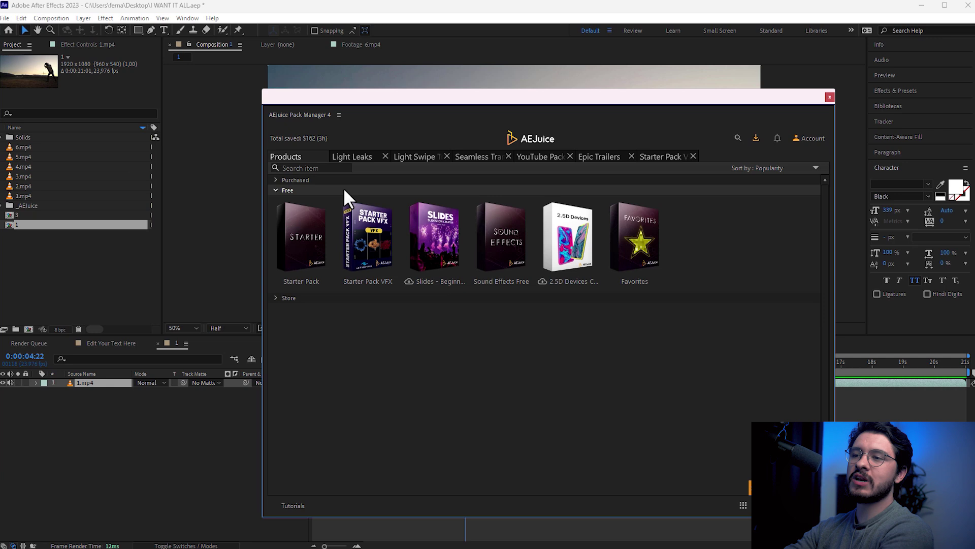
- Open the purchased Broken Glass pack and show its Glass Breaking clips
click(281, 181)
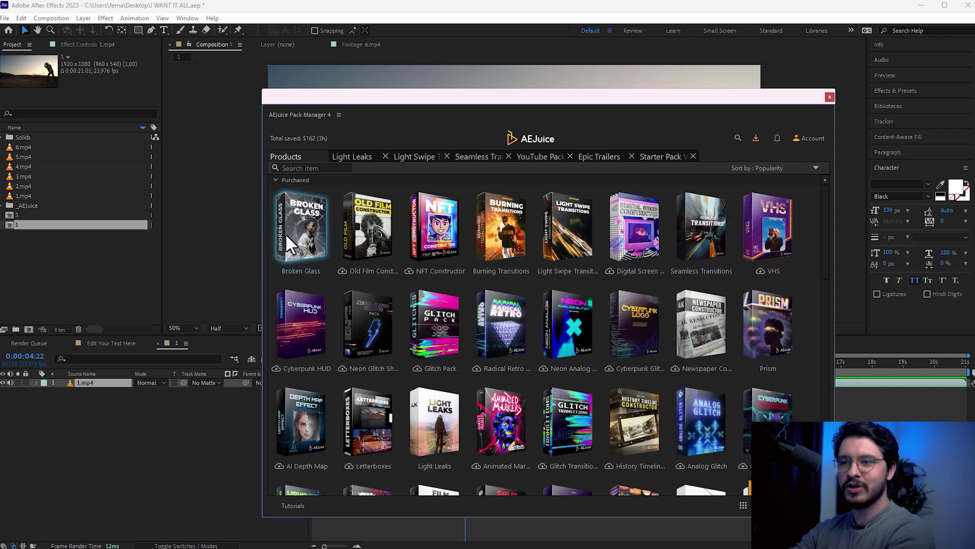
mouse_move(290, 243)
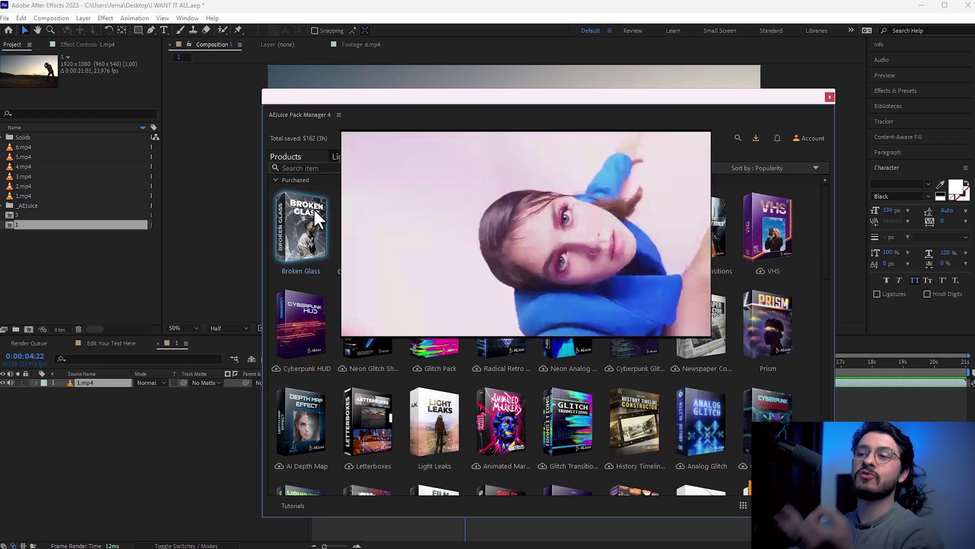
click(316, 208)
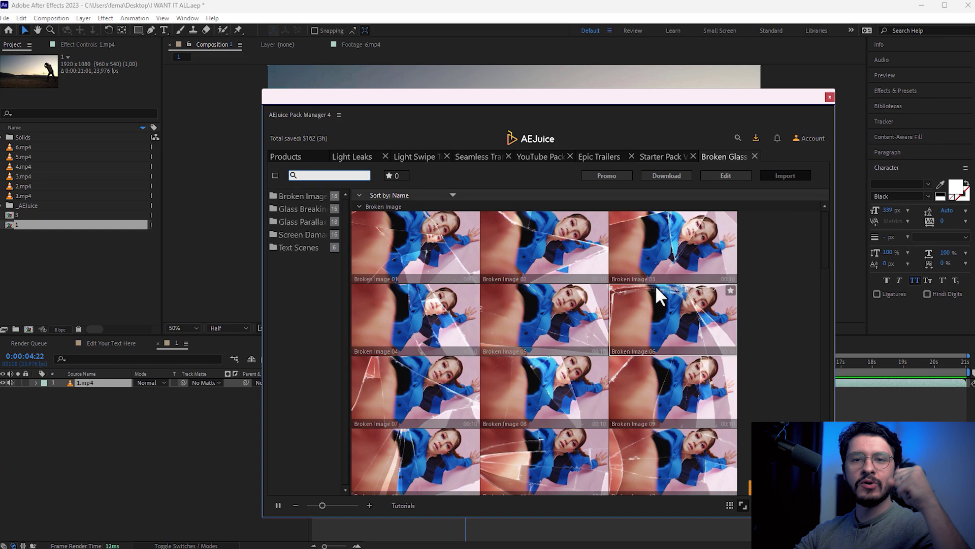
scroll(553, 346, down, 3)
scroll(555, 349, up, 3)
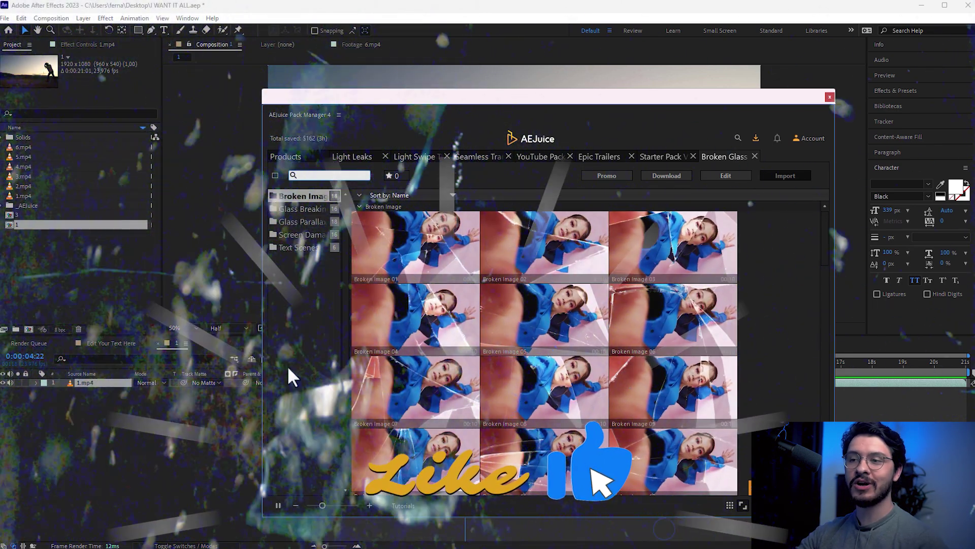
click(309, 211)
click(307, 216)
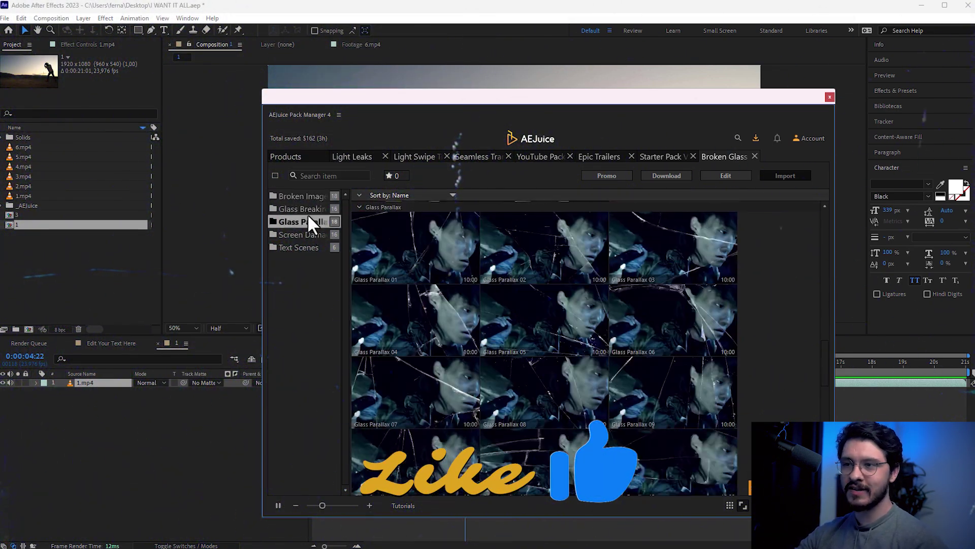
click(312, 209)
scroll(544, 303, down, 5)
scroll(574, 348, down, 3)
scroll(587, 334, up, 10)
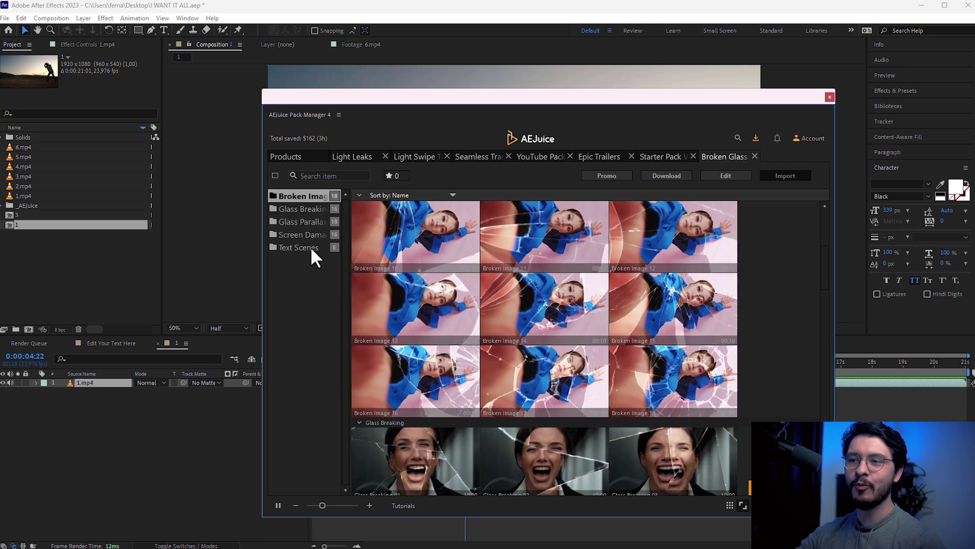
click(320, 248)
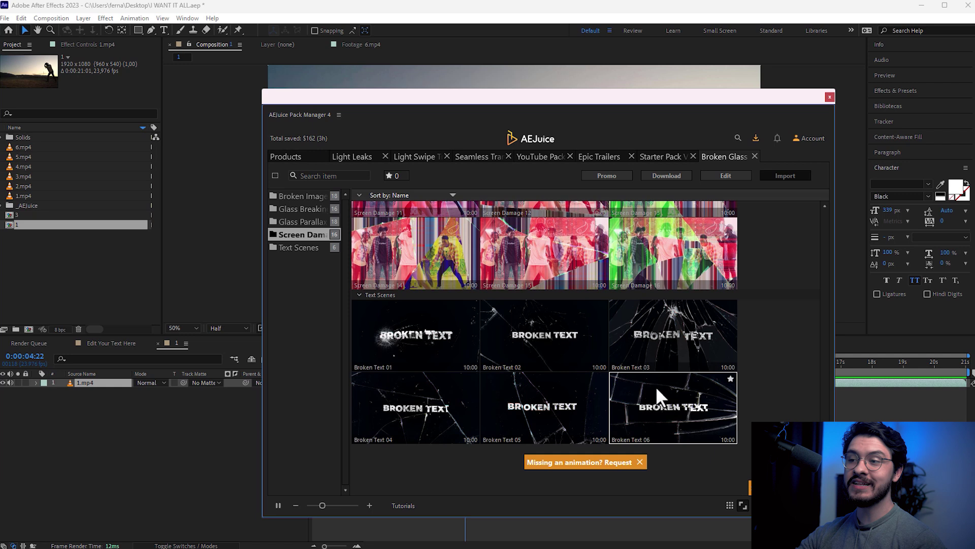
scroll(468, 323, up, 2)
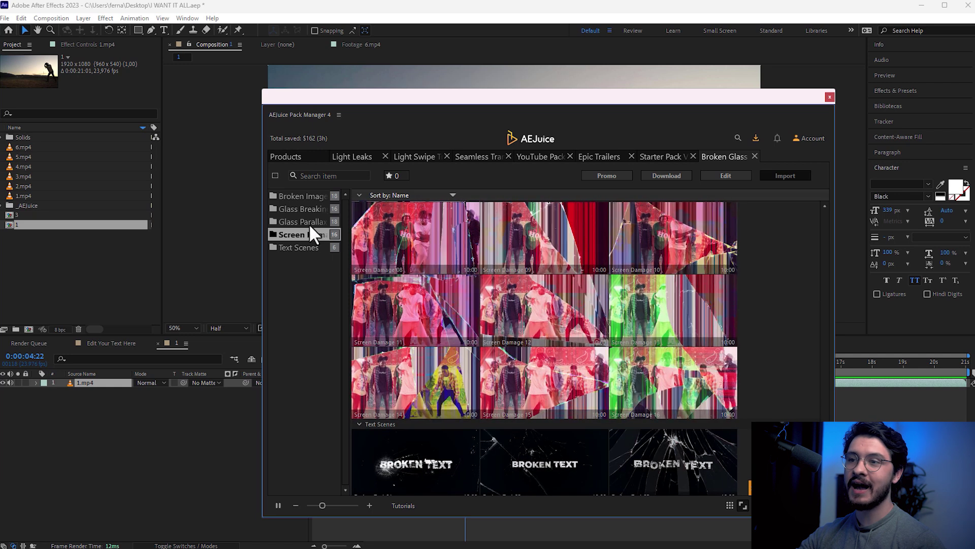
click(305, 210)
- Place Glass Breaking 08 above 1.mp4 on the timeline and close the Pack Manager
drag(606, 96, 974, 71)
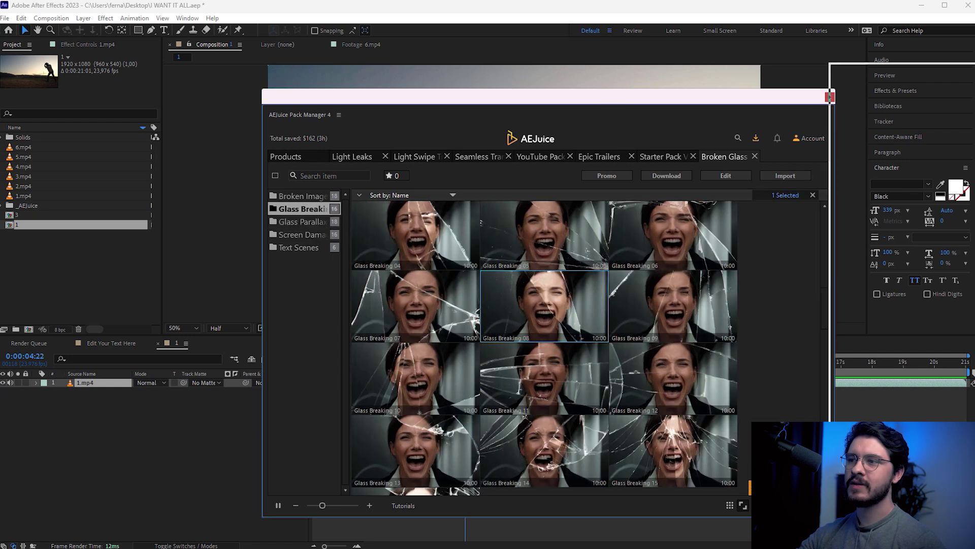
drag(946, 279, 180, 374)
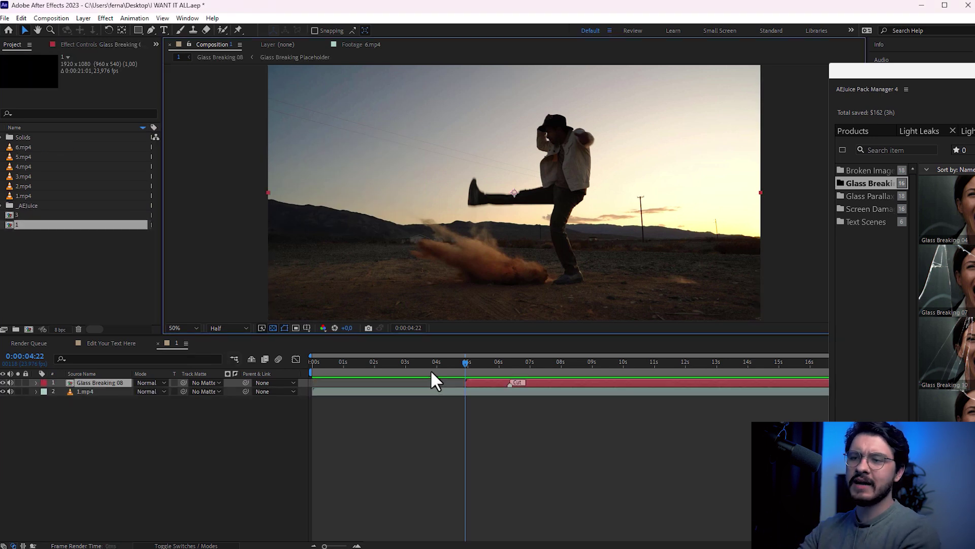
click(961, 74)
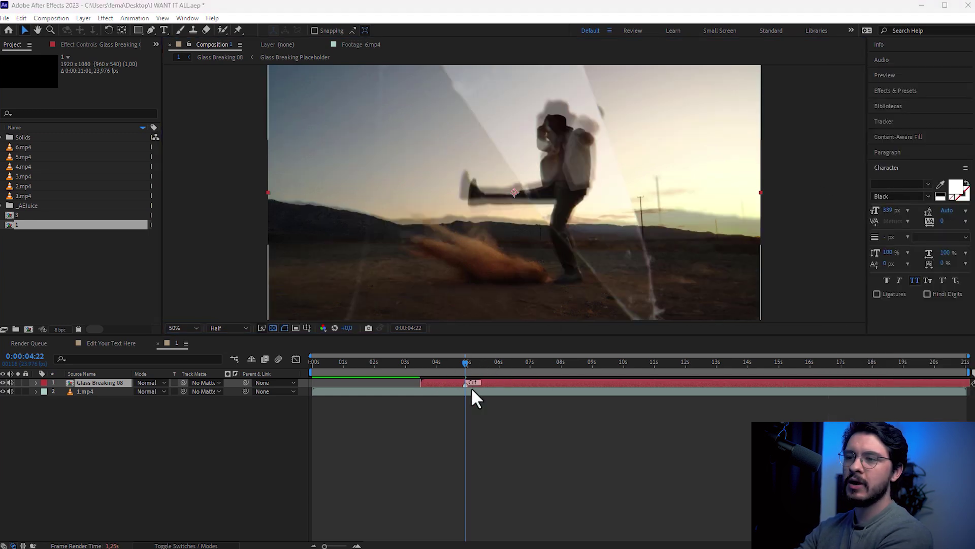
- Preview the Glass Breaking 08 effect from 4:04 with the whole frame in view
click(465, 365)
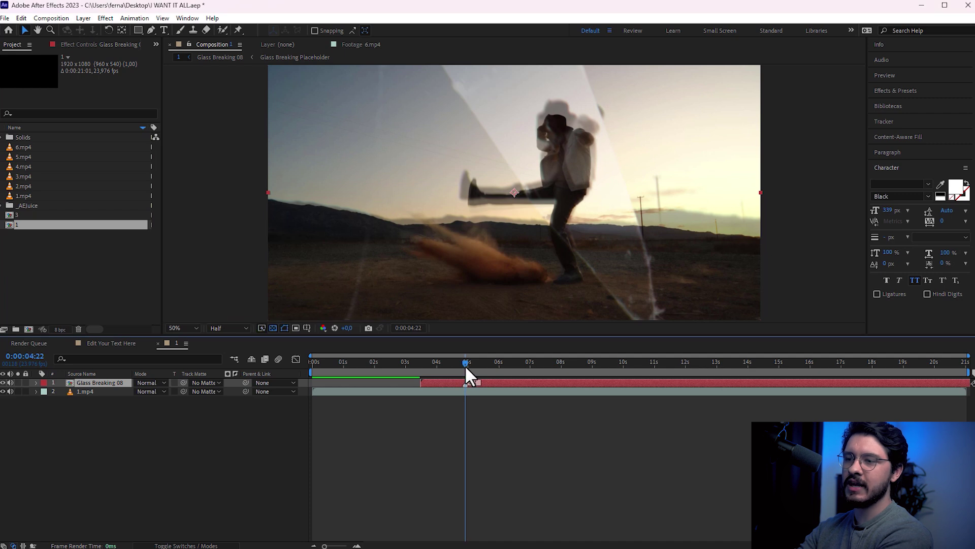
key(space)
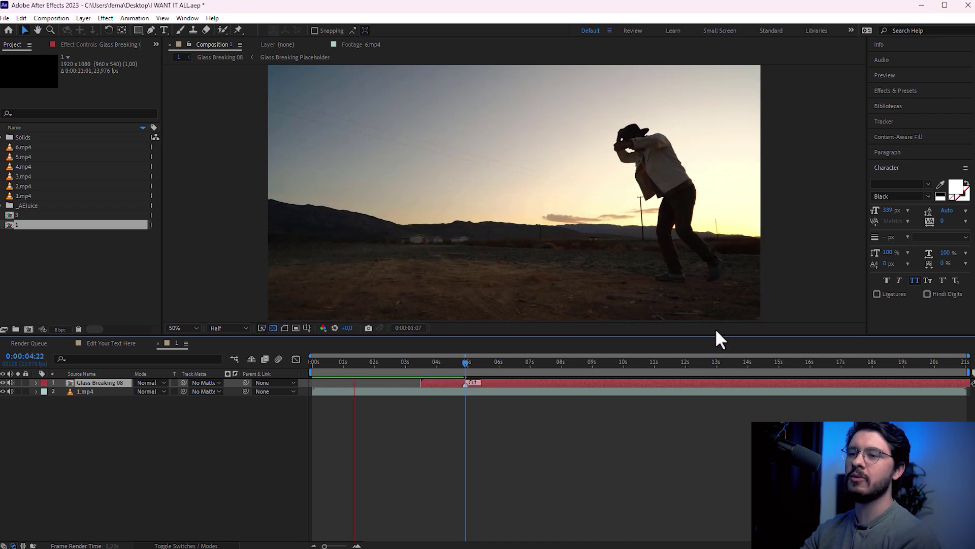
key(comma)
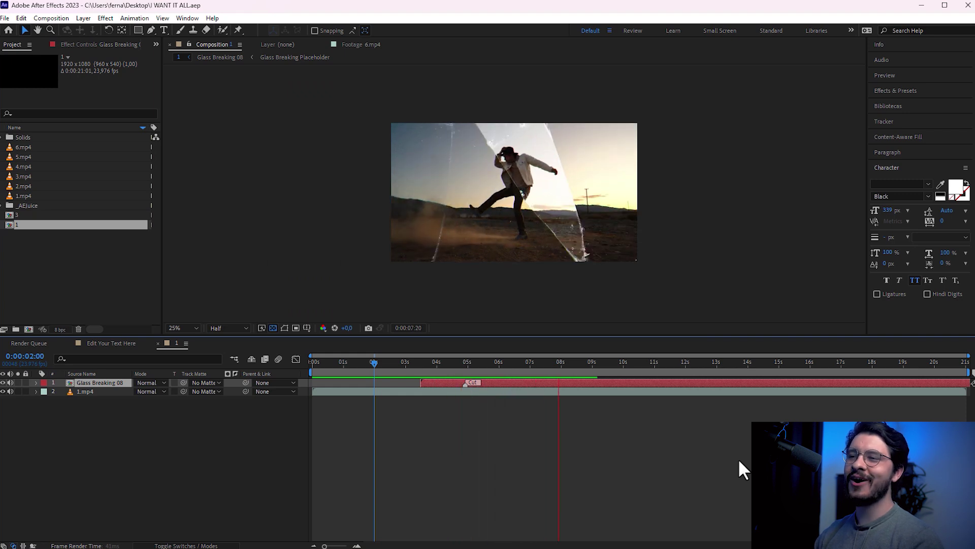
drag(475, 364, 440, 376)
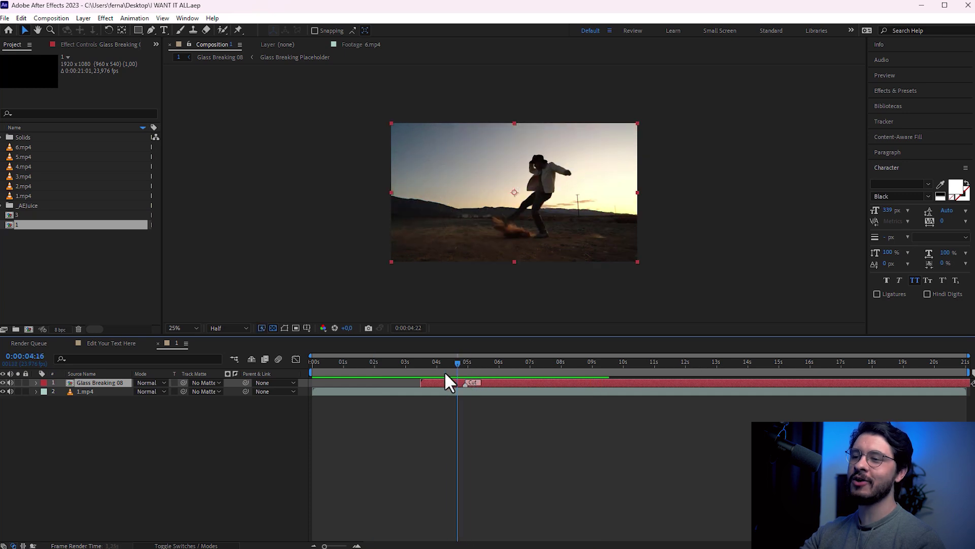
key(space)
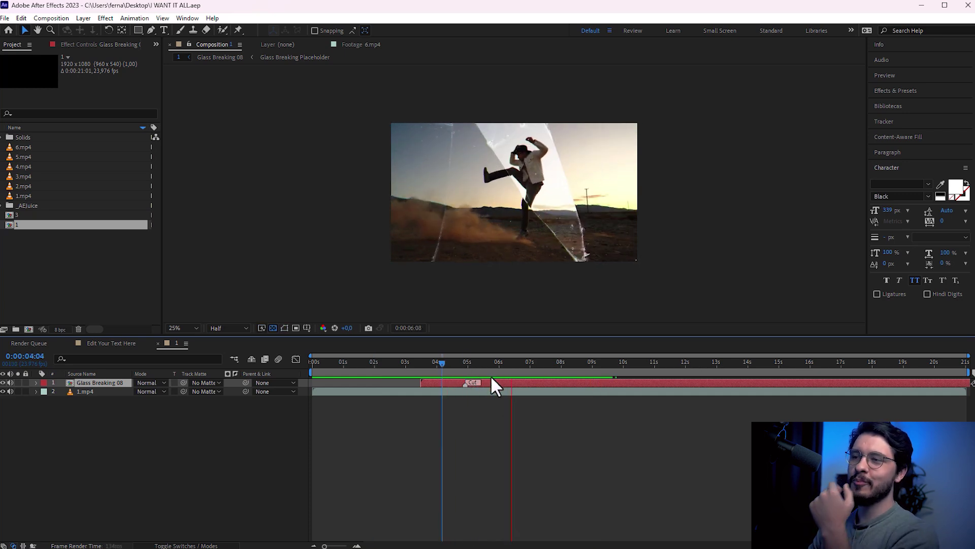
key(space)
drag(823, 65, 489, 77)
- Open the Starter Pack collection in the AEJuice pack manager
scroll(720, 255, down, 10)
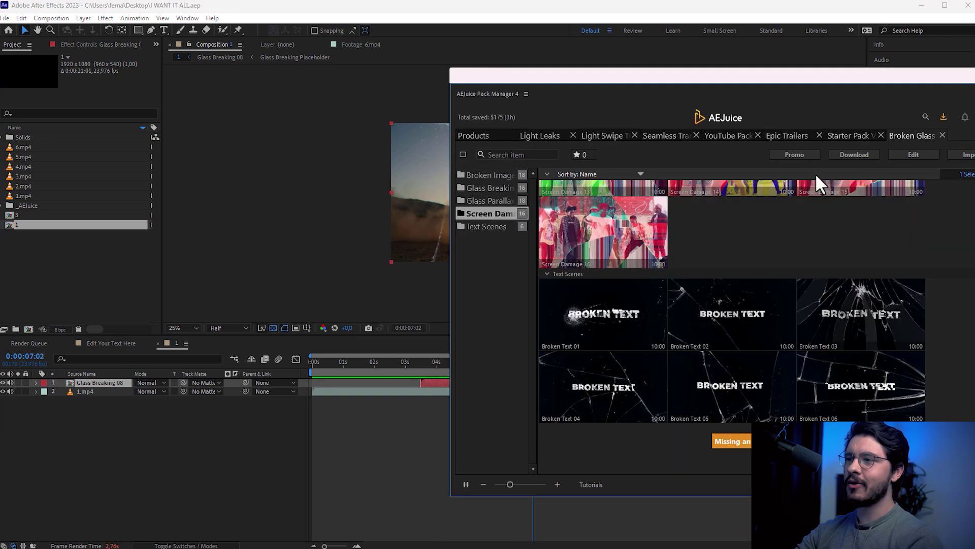
click(841, 136)
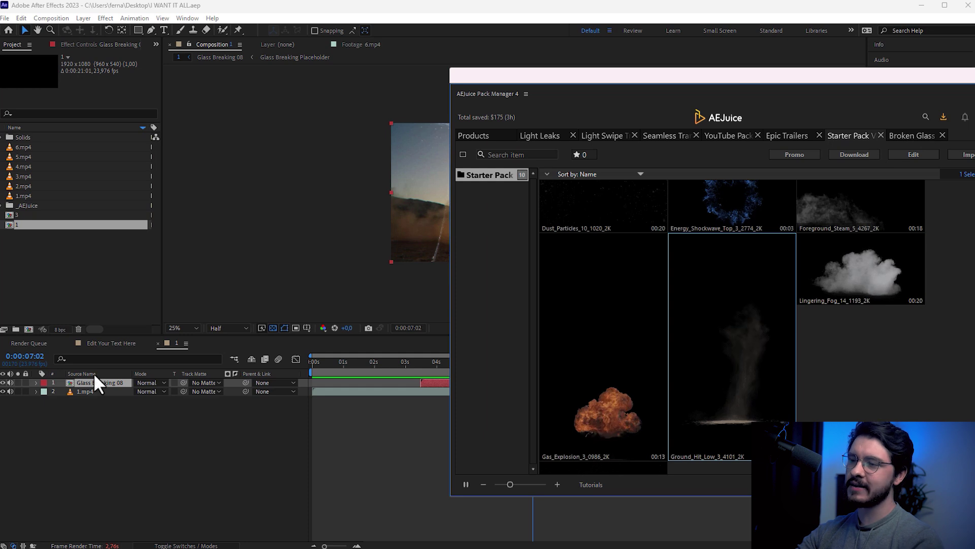
drag(120, 411, 93, 357)
- Delete the Glass Breaking 08 layer and reposition the pack manager over the viewer
key(ctrl+shift+a)
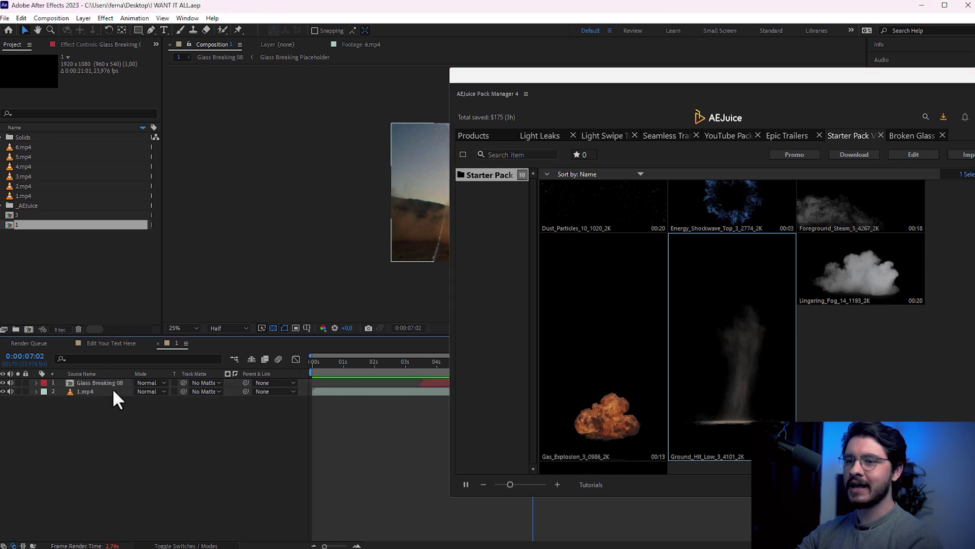
key(Delete)
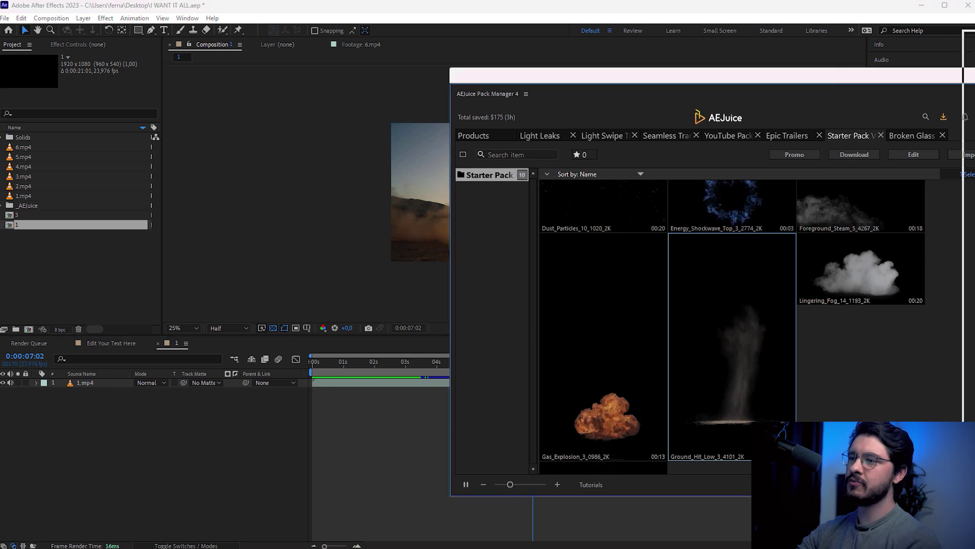
drag(693, 75, 974, 76)
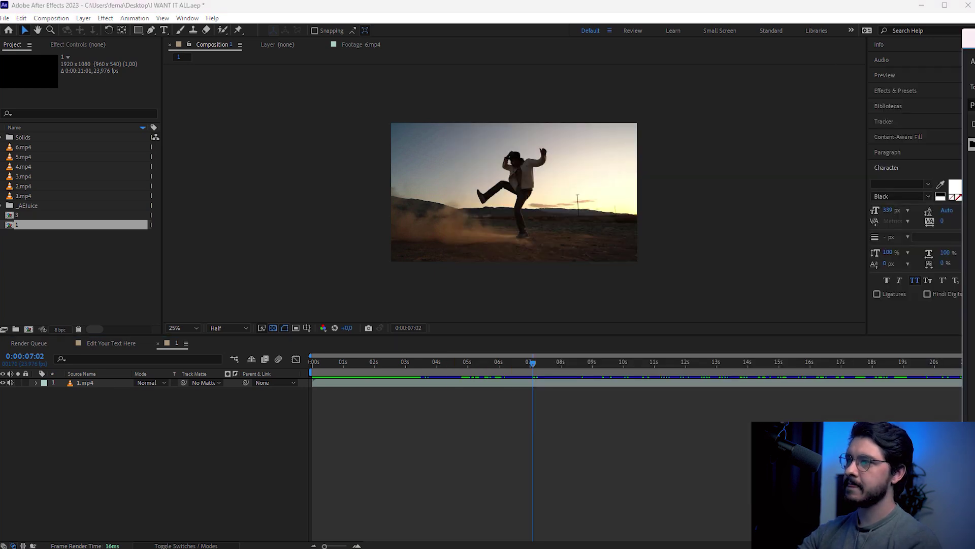
drag(968, 38, 471, 37)
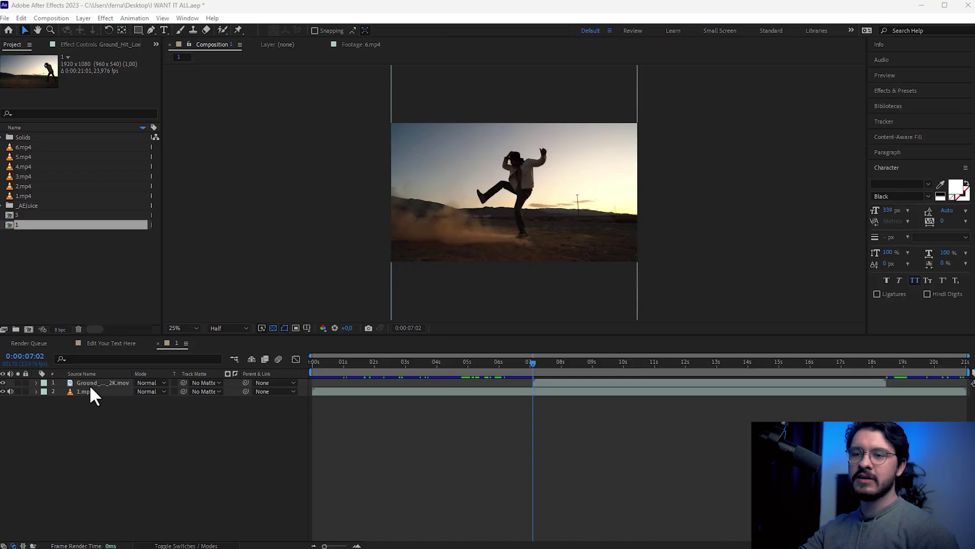
- Shift the ground-hit smoke layer so it starts just before 7 seconds
click(85, 382)
key(period)
drag(555, 382, 545, 379)
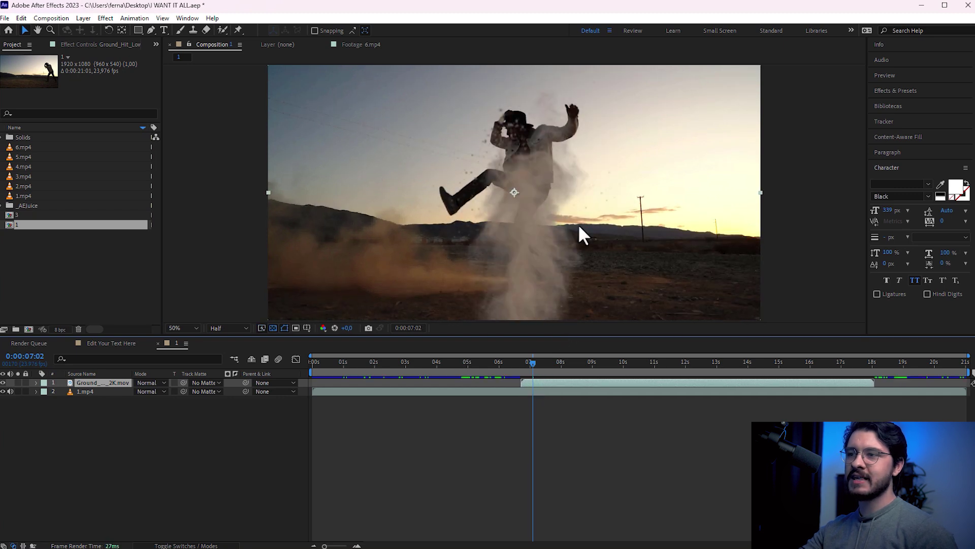
key(comma)
drag(579, 224, 570, 117)
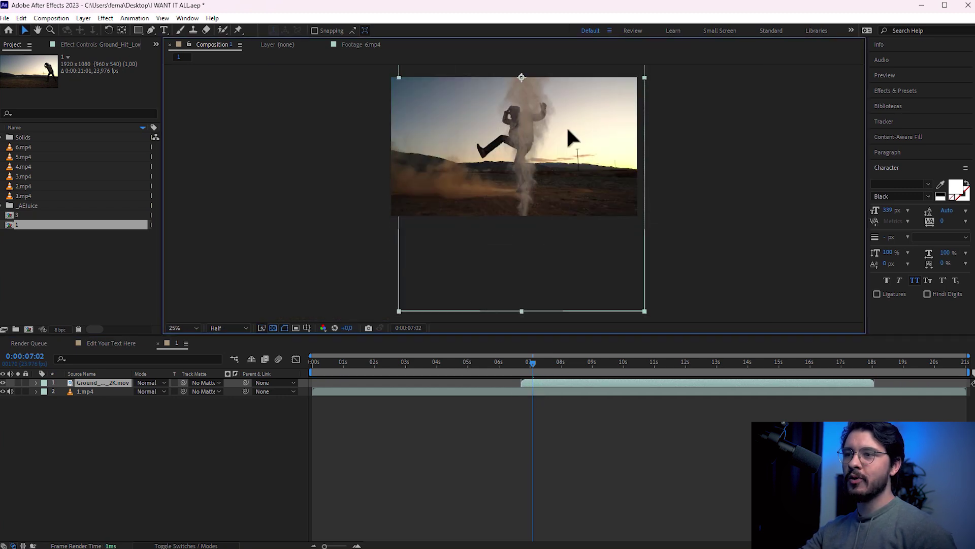
- Scale the smoke to 70.8% and move it right of the dancer
key(s)
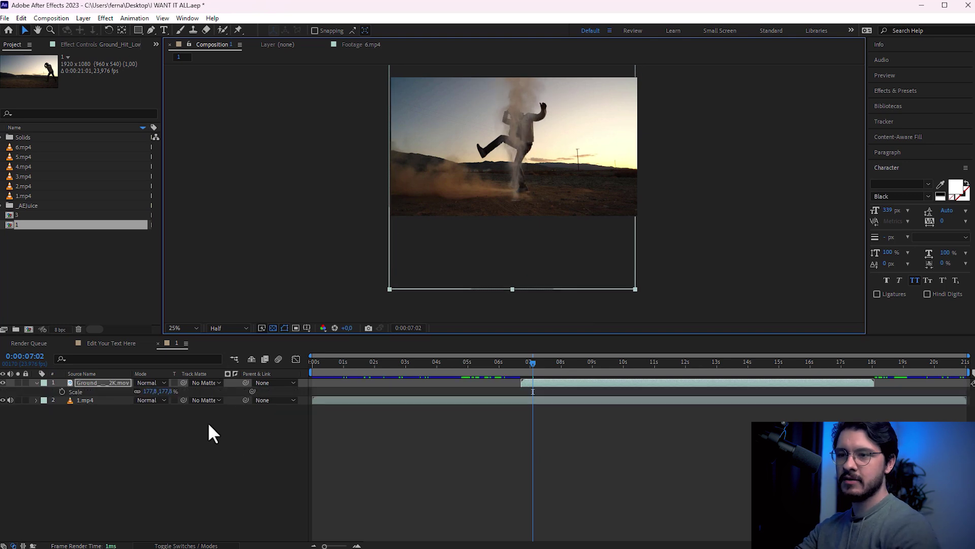
drag(156, 390, 126, 395)
scroll(323, 249, up, 2)
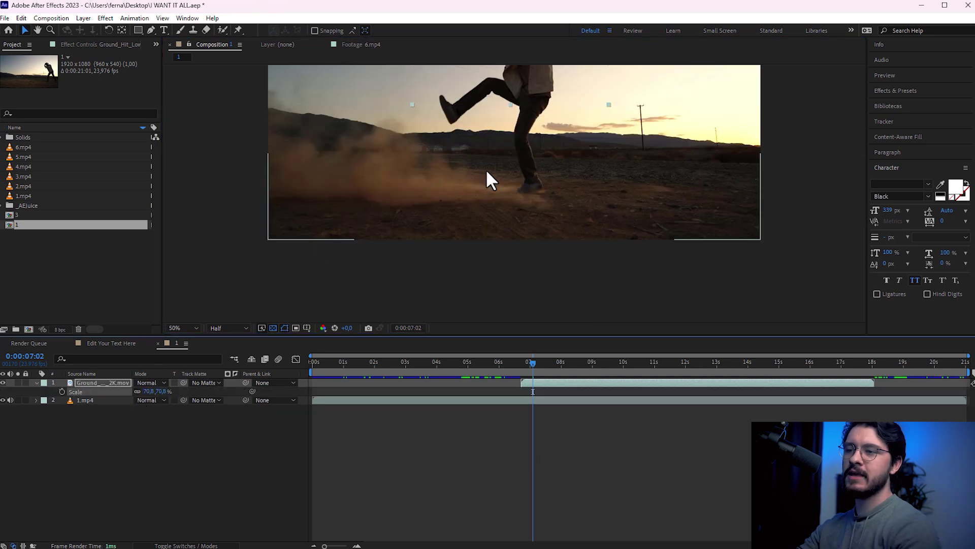
key(space)
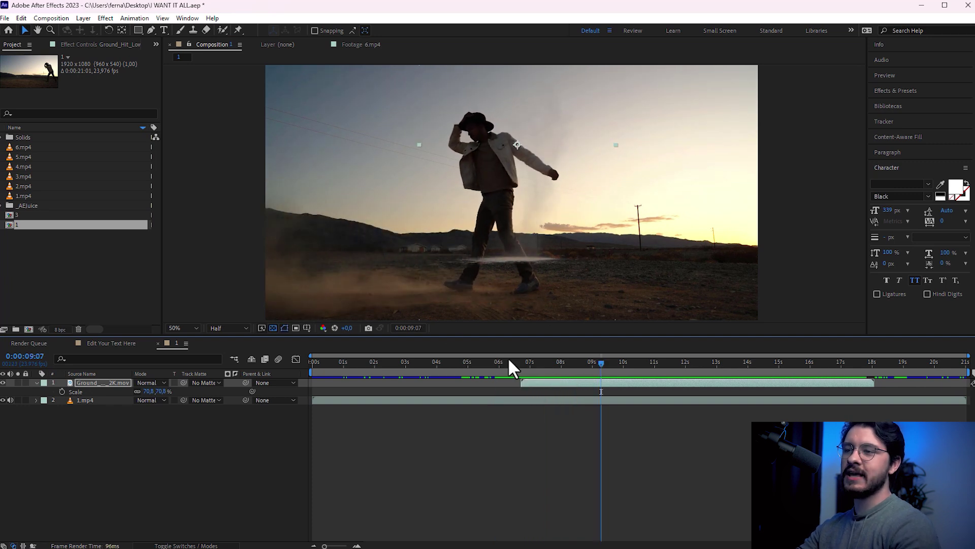
drag(588, 197, 603, 199)
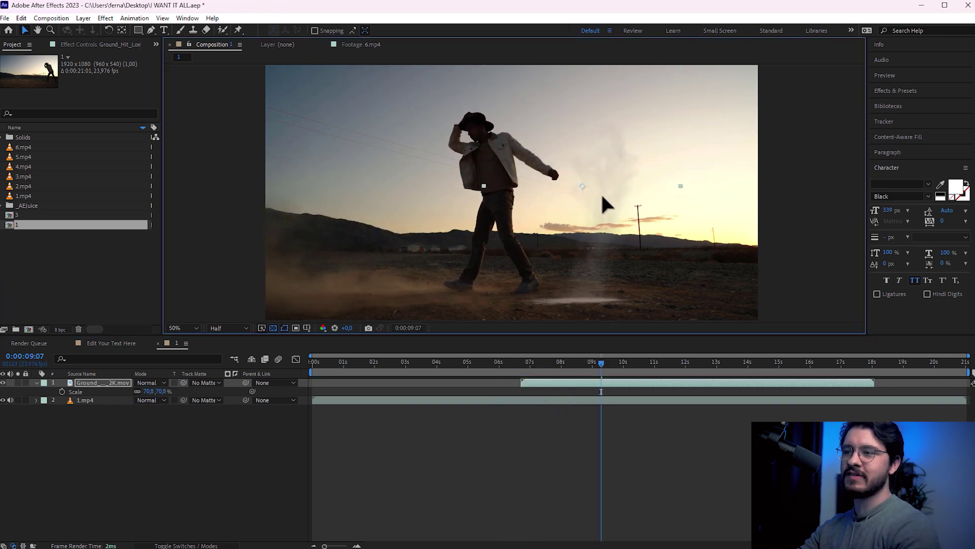
- Darken the smoke with an S-shaped Curves effect, place it left of the dancer, and return to about 6:22
click(128, 19)
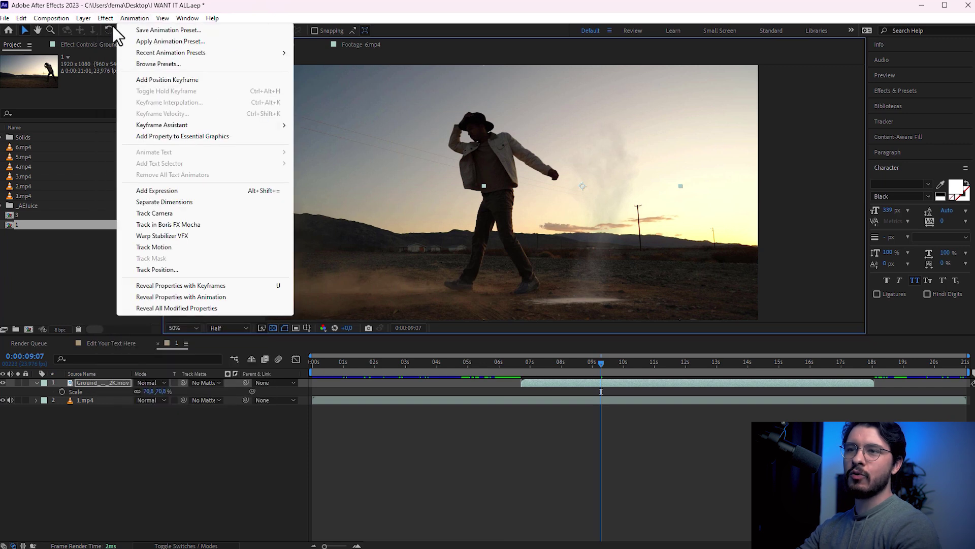
mouse_move(106, 19)
mouse_move(234, 134)
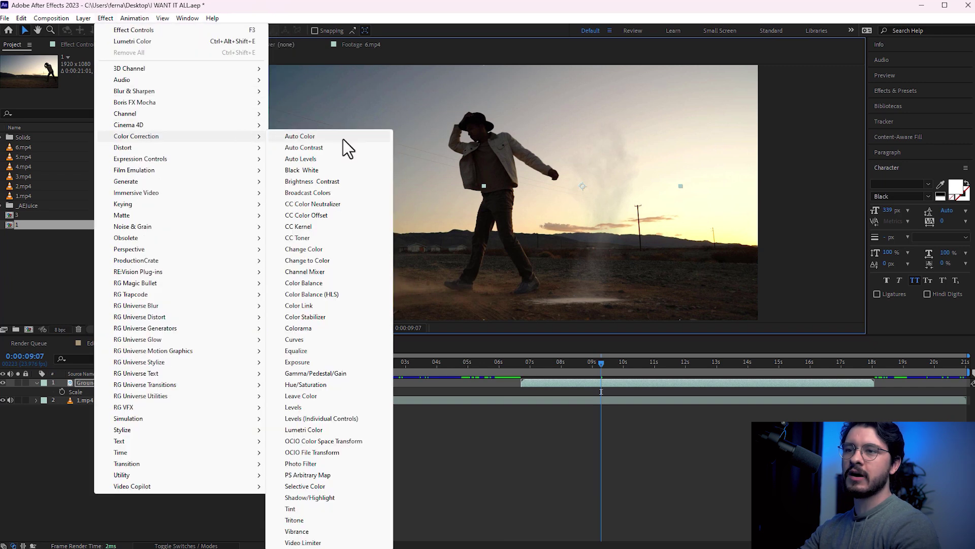
click(305, 340)
drag(91, 190, 102, 203)
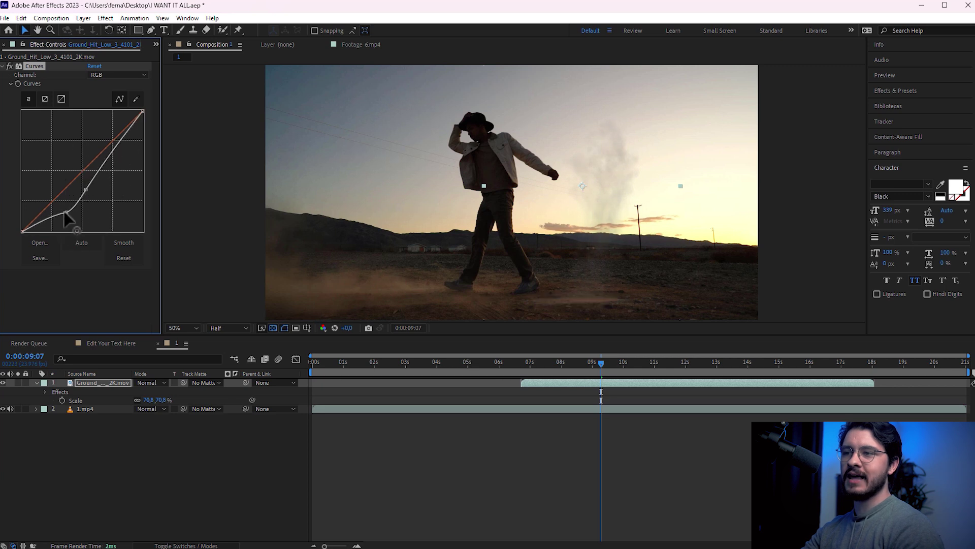
drag(601, 262, 391, 220)
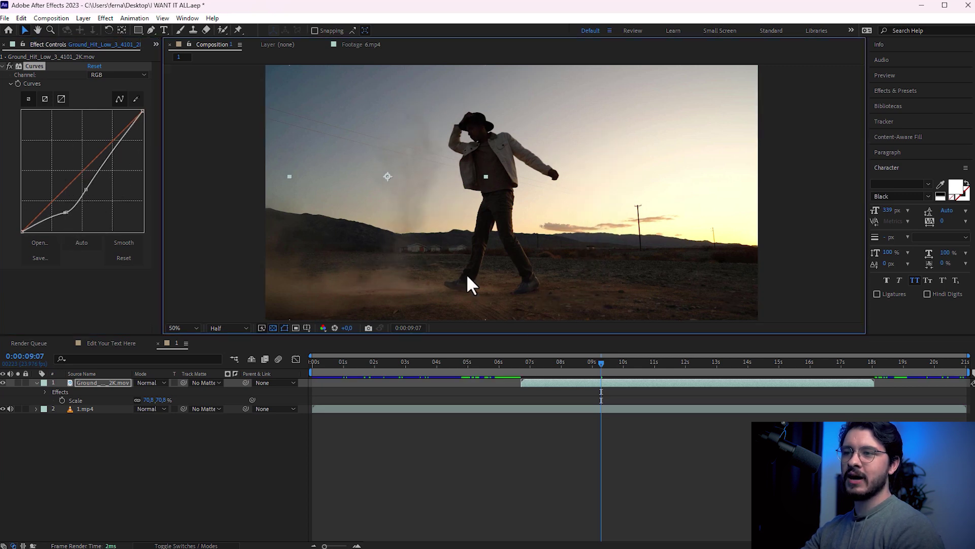
drag(543, 367, 526, 366)
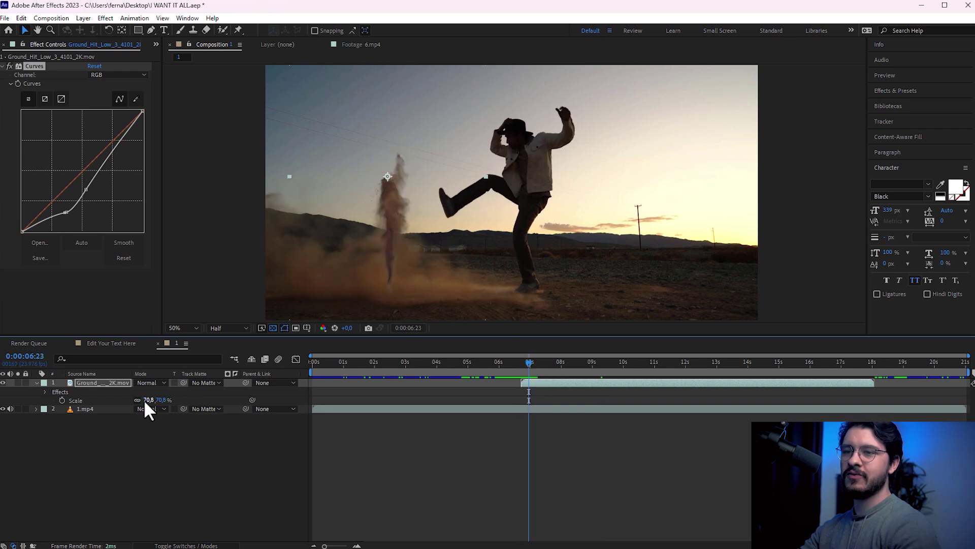
- Enlarge the smoke to 235.8% and duplicate it into left, centre and right columns
drag(145, 400, 231, 389)
scroll(543, 191, down, 1)
mouse_move(537, 215)
mouse_down()
mouse_move(674, 120)
mouse_move(656, 130)
mouse_up()
key(ctrl+d)
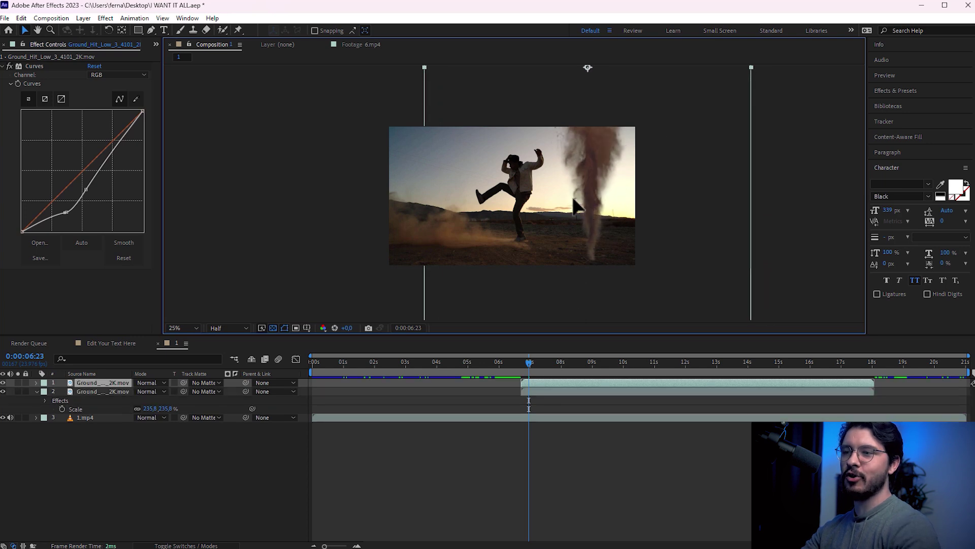
drag(582, 158, 434, 158)
key(ctrl+d)
drag(472, 216, 538, 217)
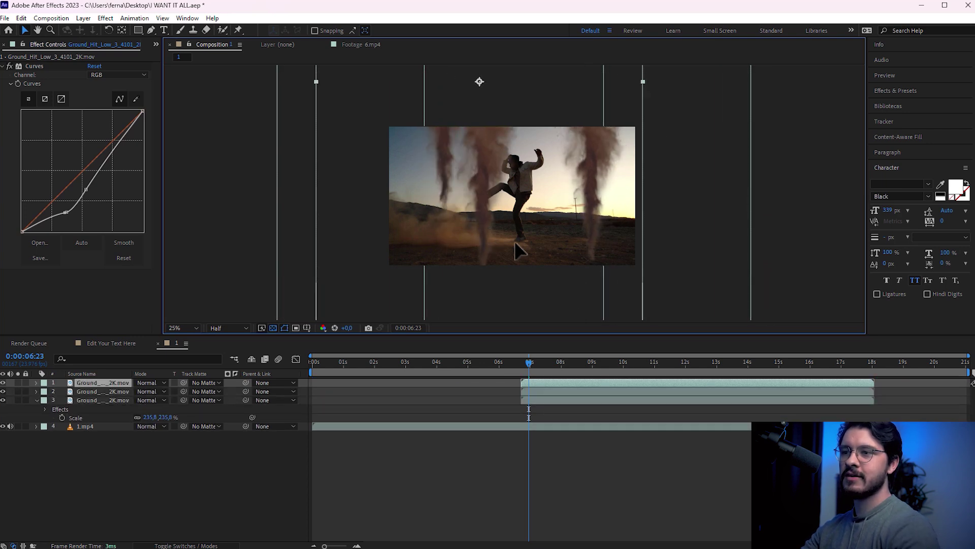
drag(599, 178, 629, 162)
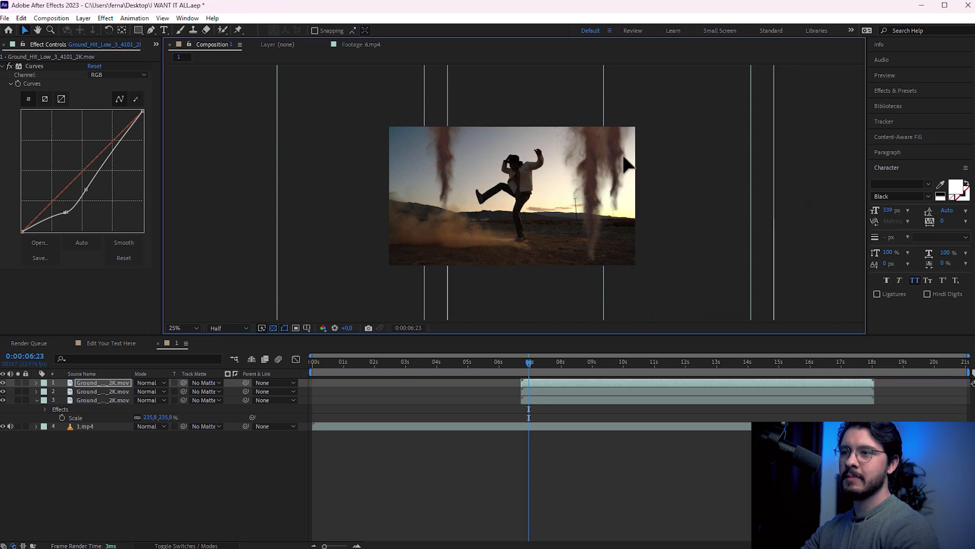
- Shrink the top smoke copy to 180.8% and lower it in the frame
key(s)
drag(154, 390, 130, 394)
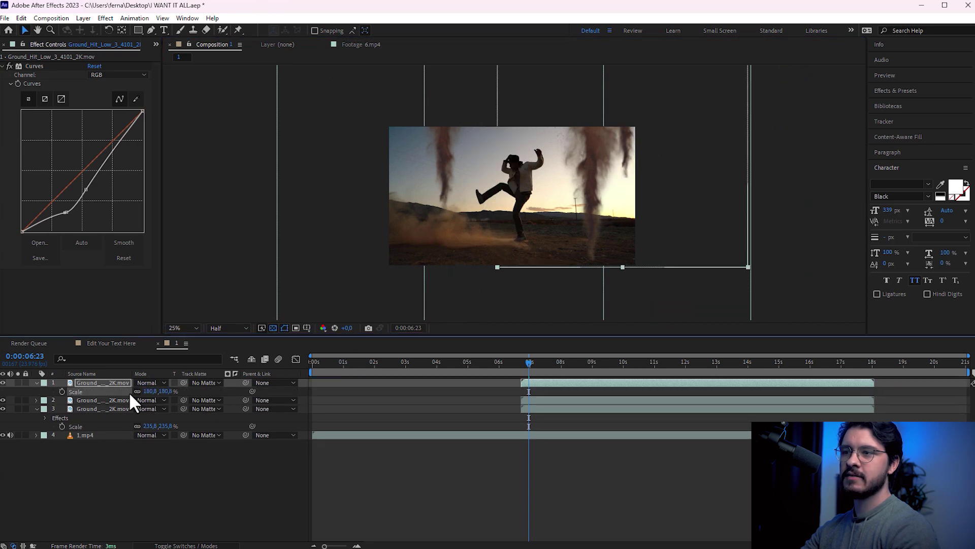
mouse_move(598, 165)
mouse_down()
mouse_move(598, 221)
mouse_move(443, 269)
mouse_up()
- Add another smoke copy tilted to -23°, preview, and select the smoke layers
key(ctrl+d)
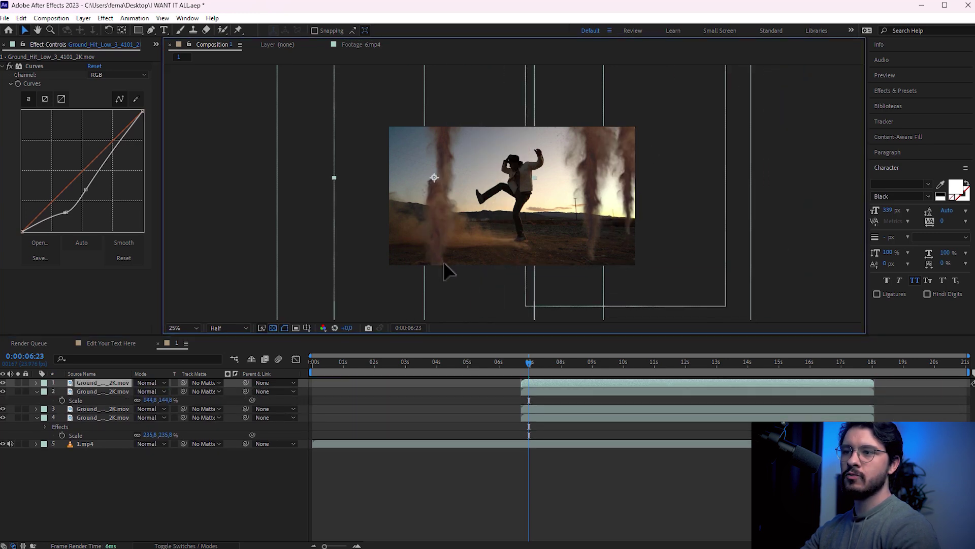
key(r)
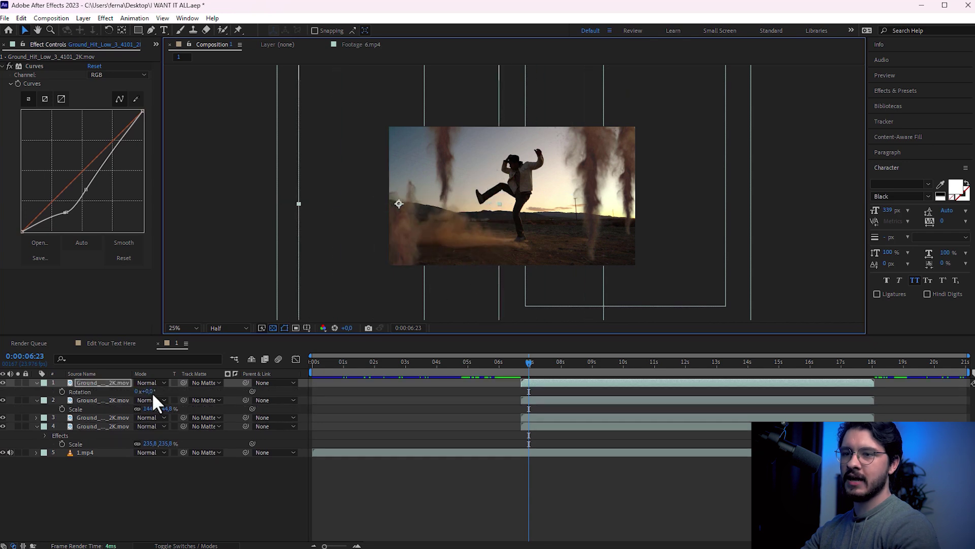
drag(152, 393, 142, 394)
key(space)
click(553, 416)
shift+click(543, 382)
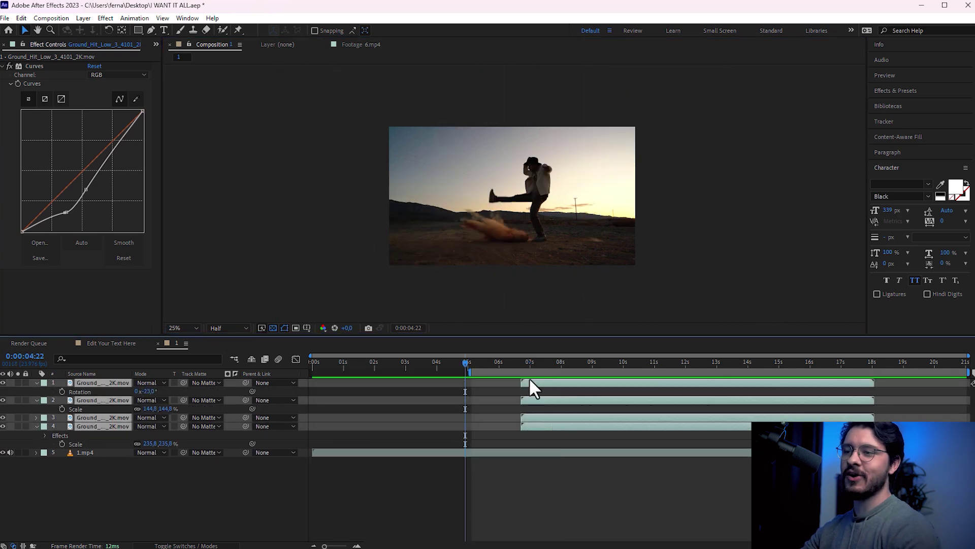
- Move all four smoke layers' in-points to 4:20 at the kick and preview the result
drag(434, 364, 461, 363)
key(bracketleft)
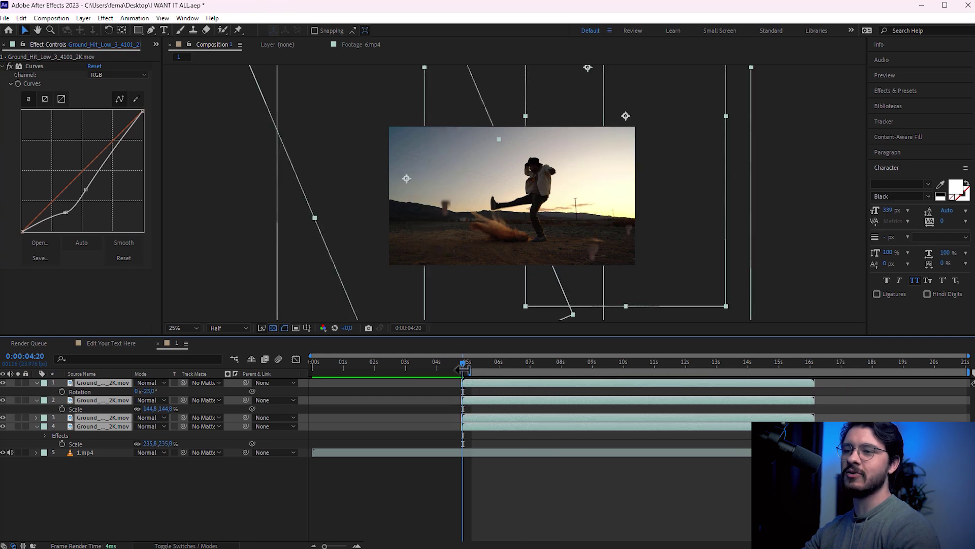
key(space)
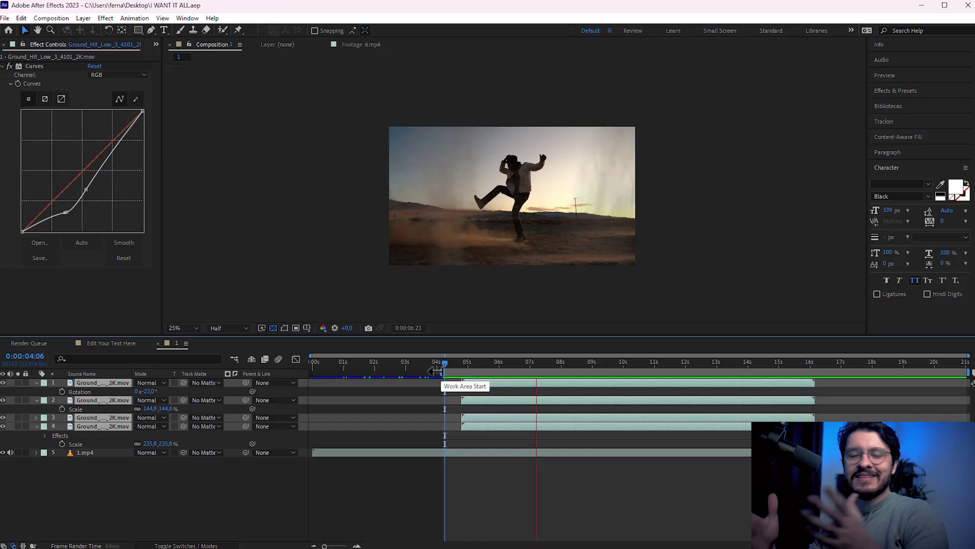
key(space)
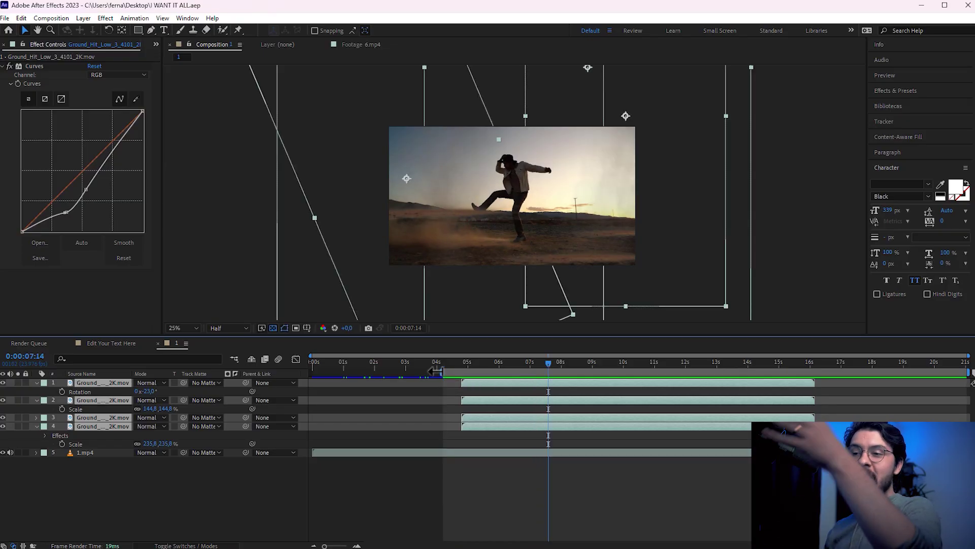